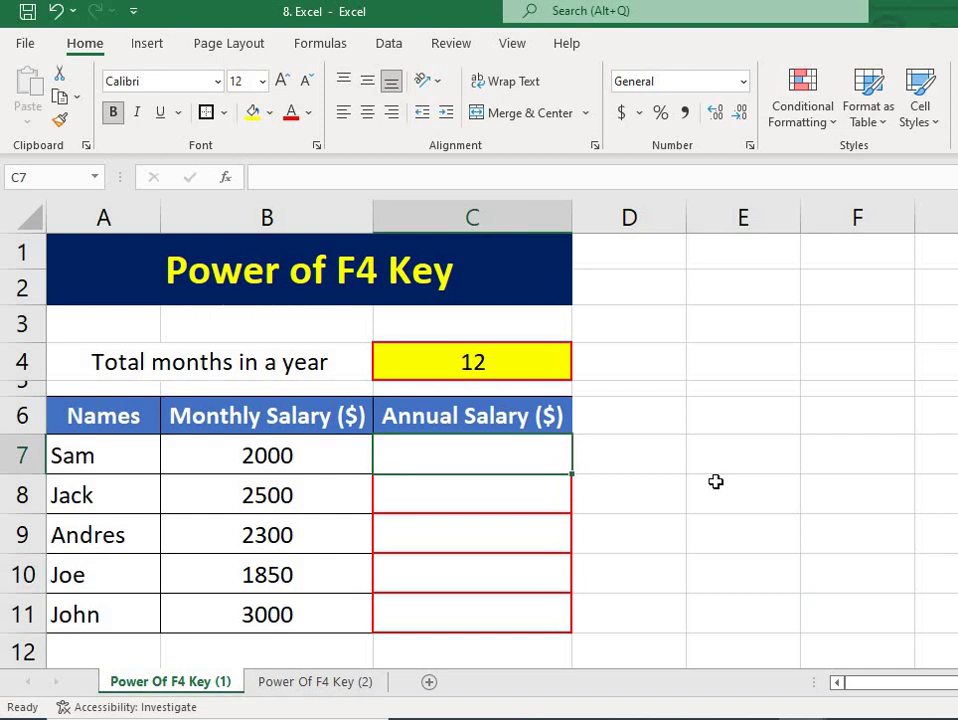
# Calculate the first annual salary in C7 with the formula =B7*C4
pyautogui.write('=')
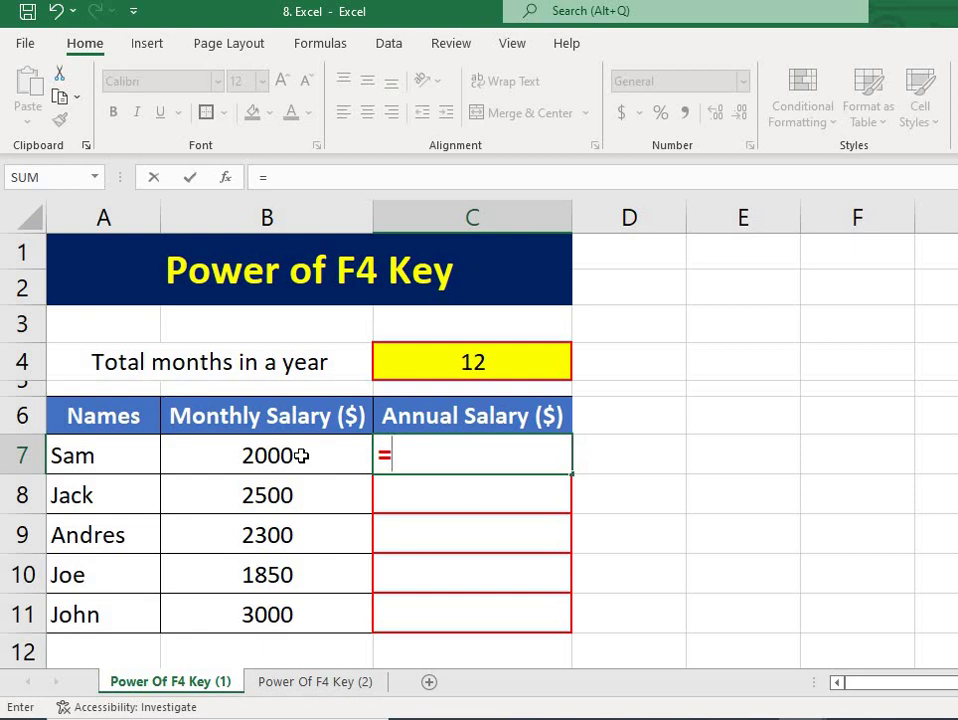
pyautogui.click(301, 455)
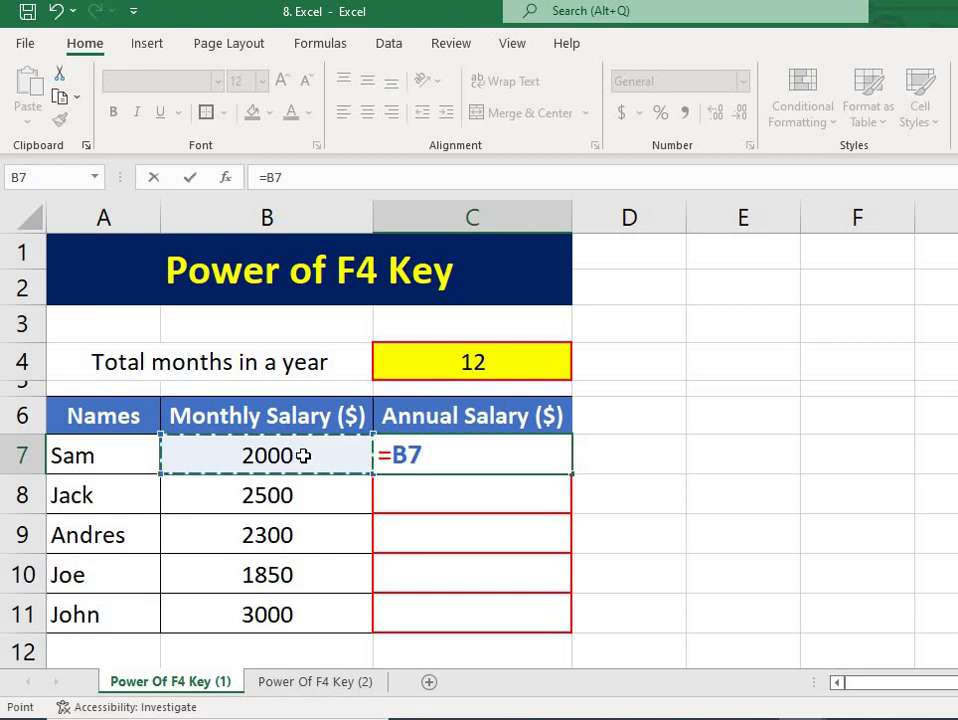
pyautogui.write('*')
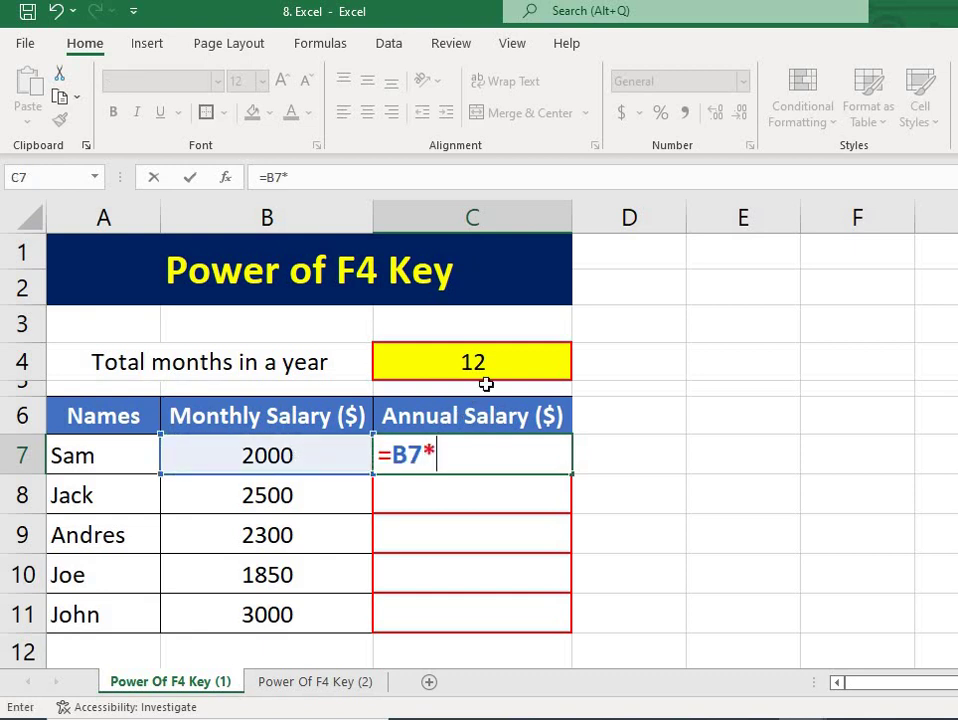
pyautogui.click(492, 363)
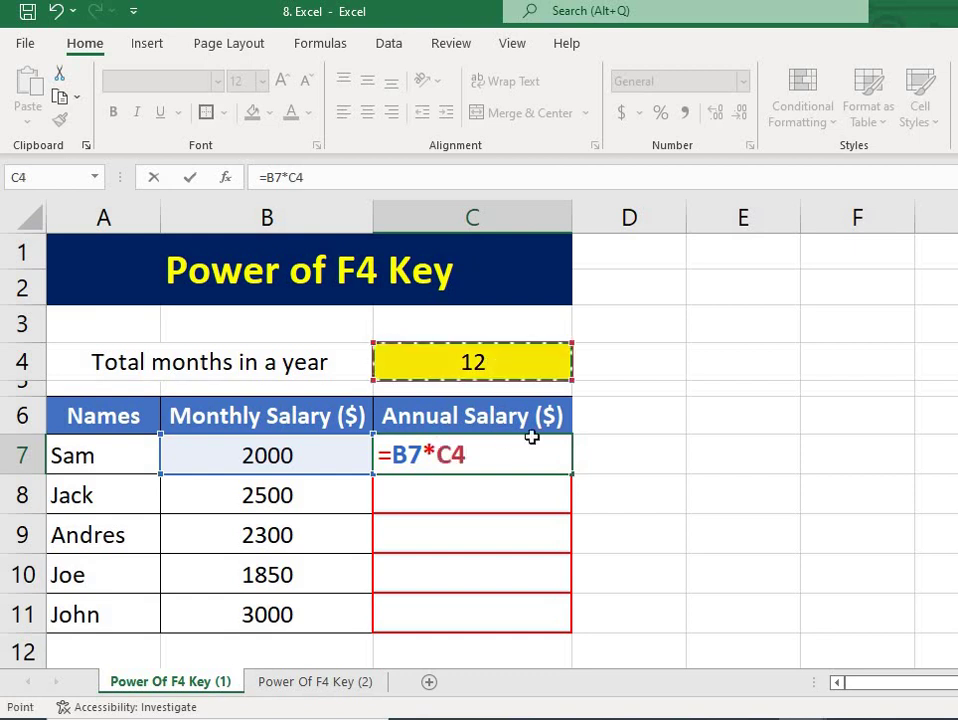
pyautogui.press('Return')
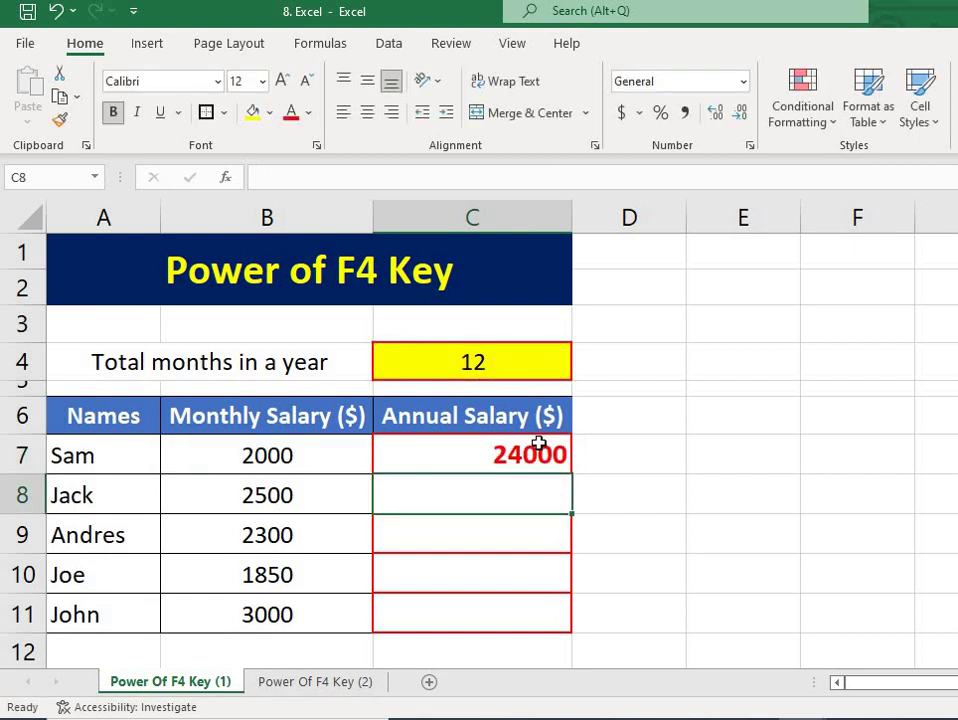
# Fill the C7 formula down through C11 with its relative reference to the months cell
pyautogui.click(555, 458)
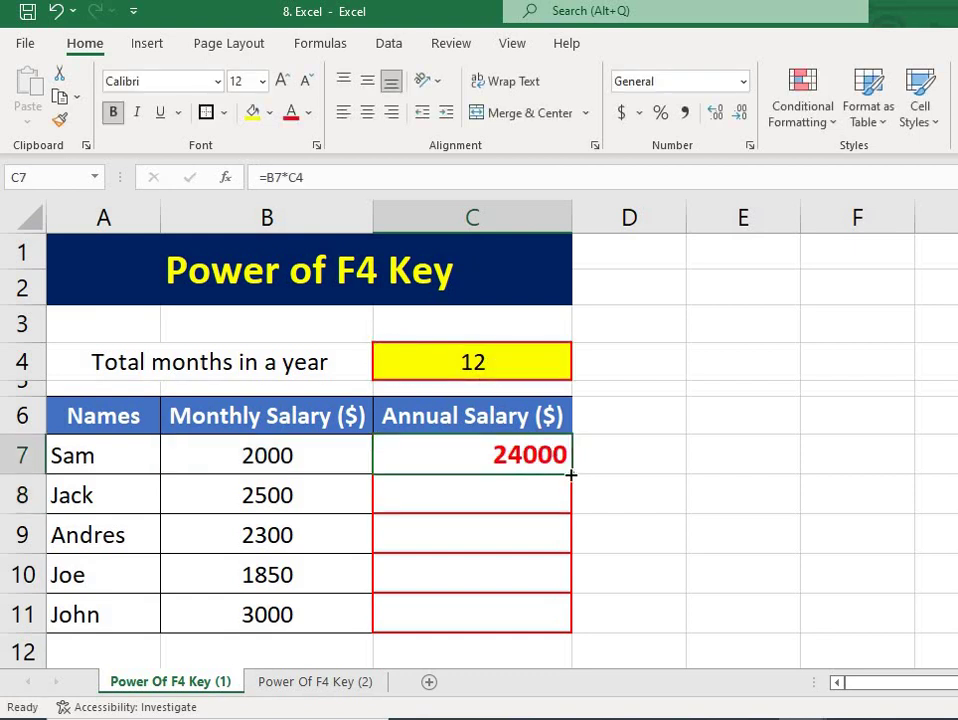
pyautogui.moveTo(570, 475); pyautogui.dragTo(571, 632)
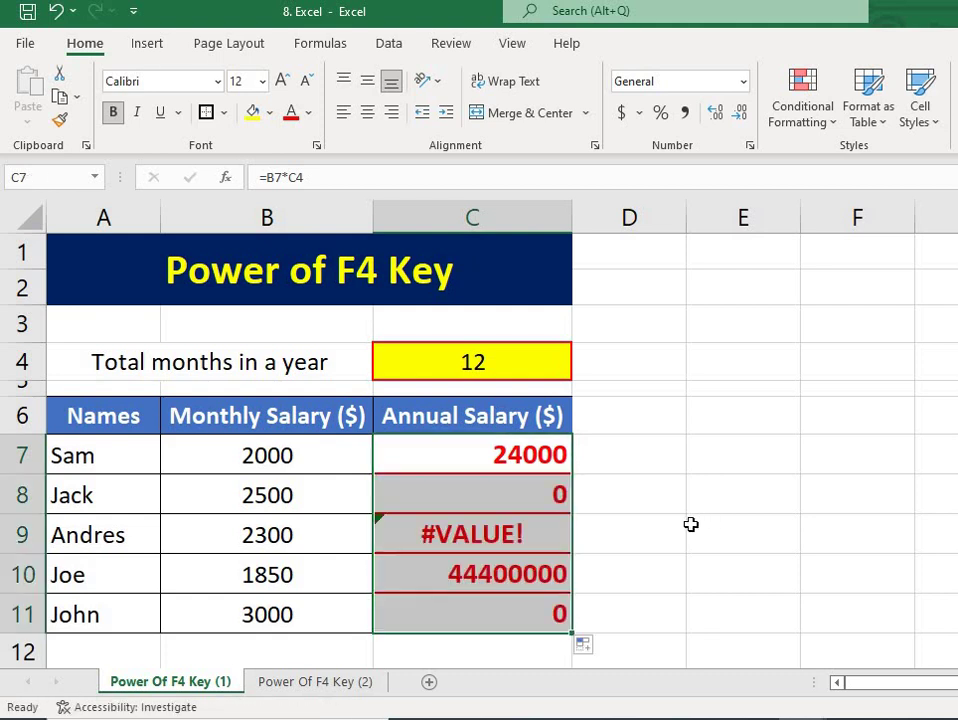
pyautogui.click(651, 557)
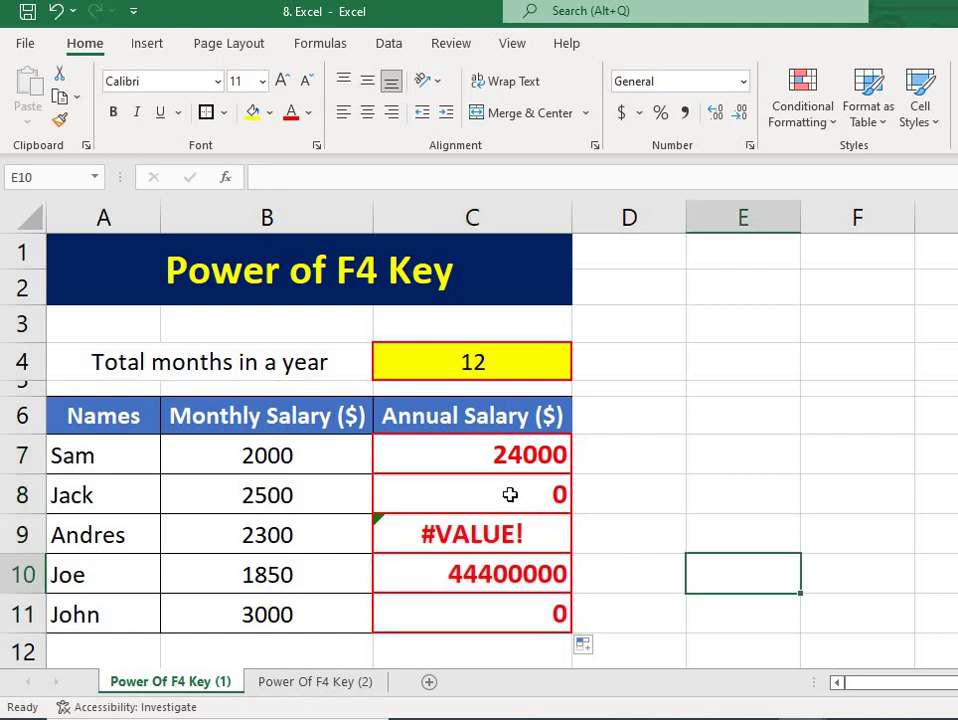
# Inspect the cell references used by the formulas in C7 and C8, and check the months cell C4
pyautogui.press('Up')
pyautogui.press('Up')
pyautogui.click(532, 457)
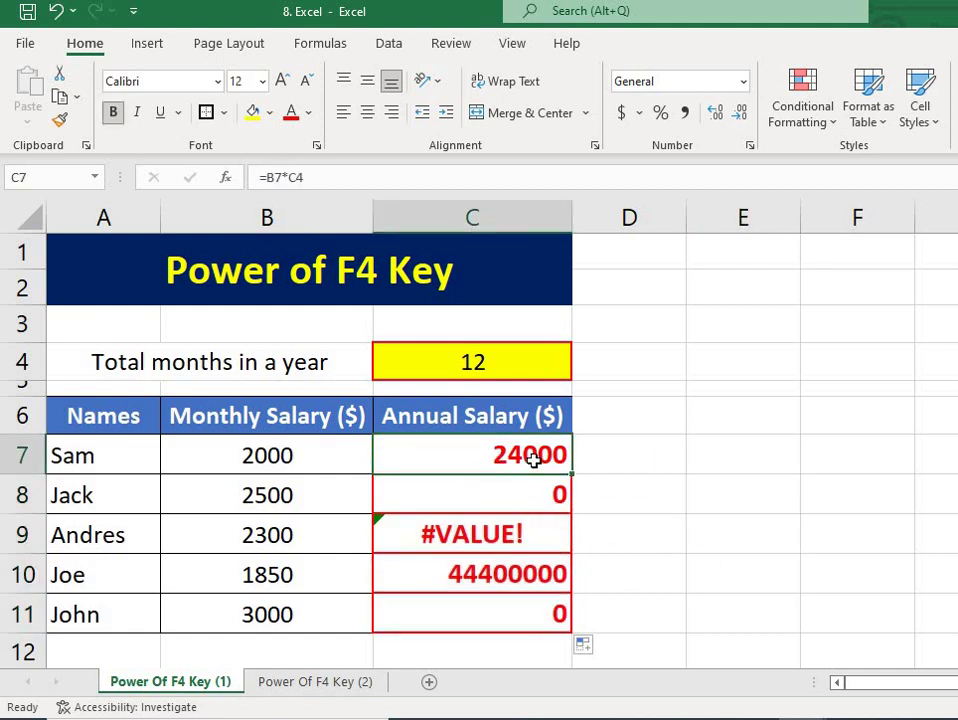
pyautogui.doubleClick(535, 457)
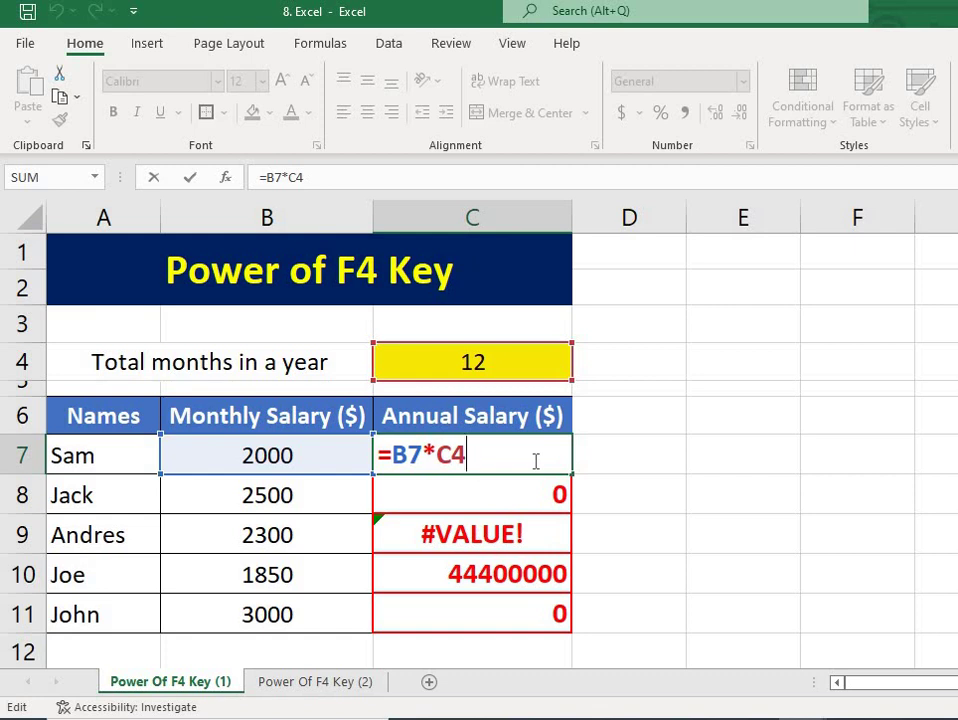
pyautogui.press('Return')
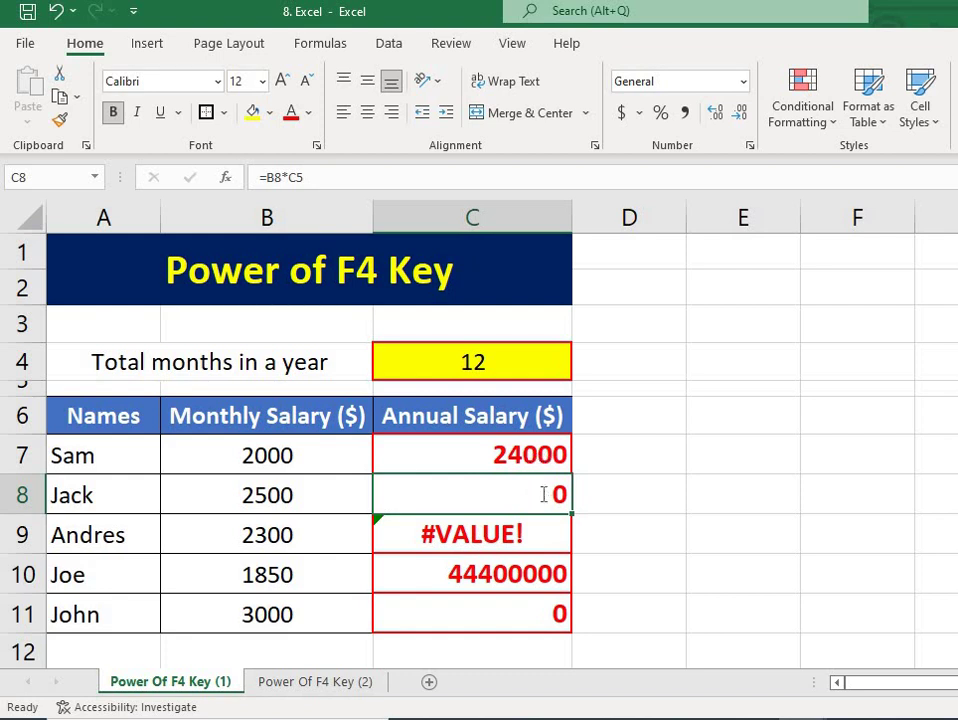
pyautogui.doubleClick(542, 494)
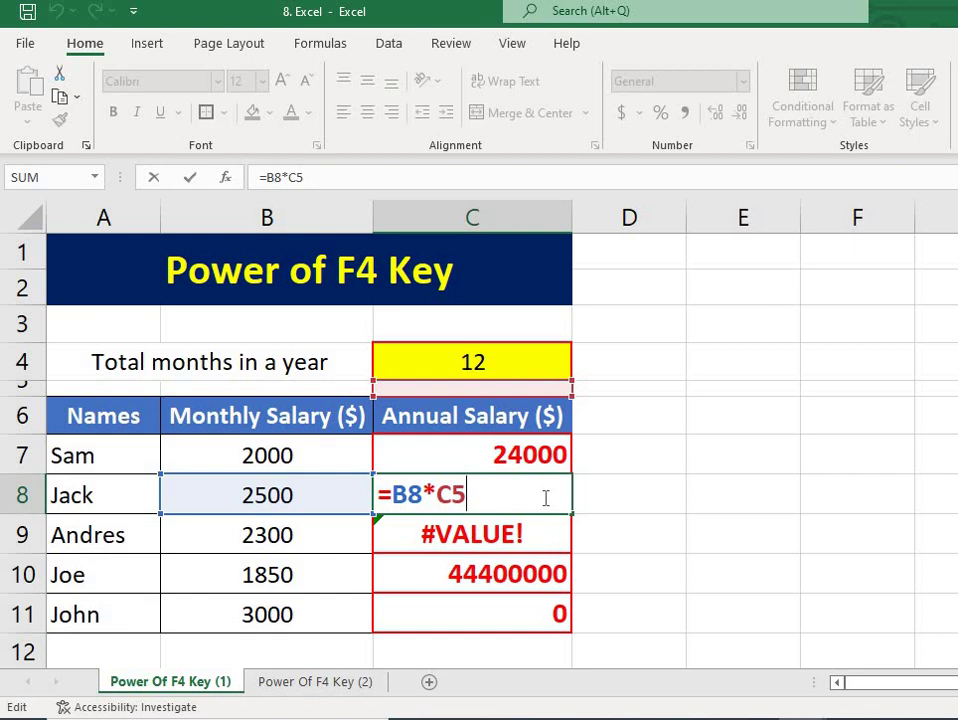
pyautogui.click(506, 365)
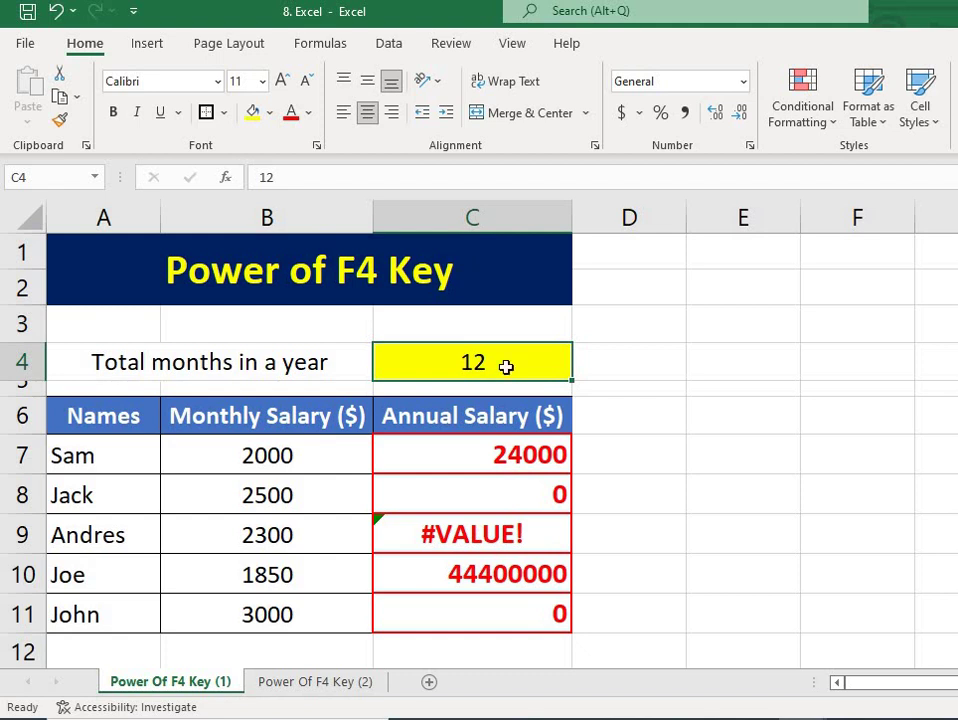
# Replace the formula in C7 with =B7*$C$4, making the months reference absolute
pyautogui.click(535, 453)
pyautogui.press('Delete')
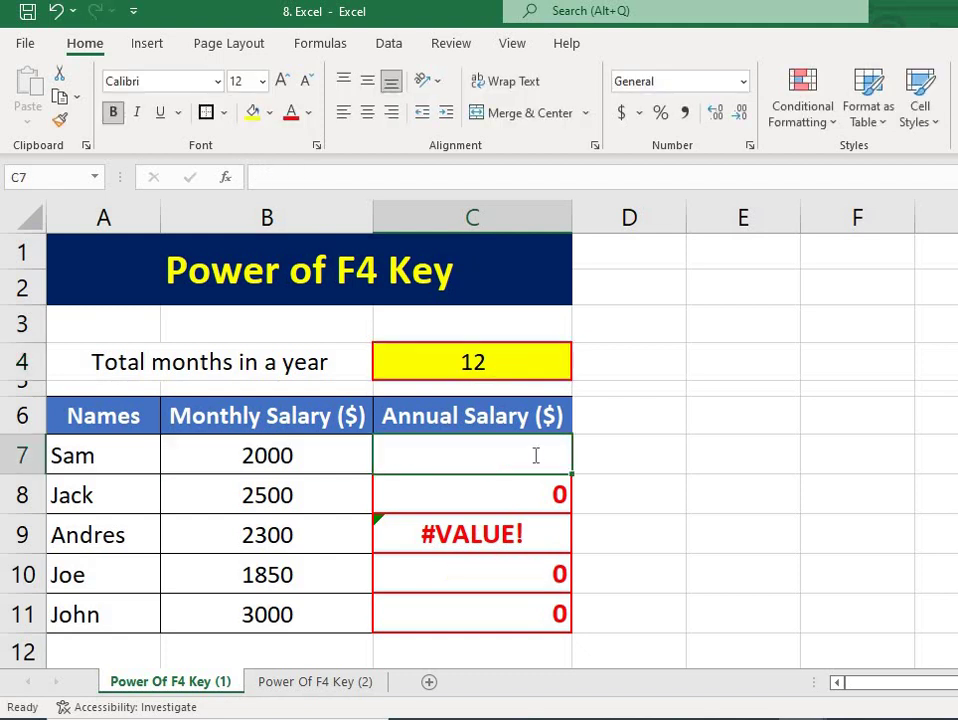
pyautogui.write('=')
pyautogui.click(278, 455)
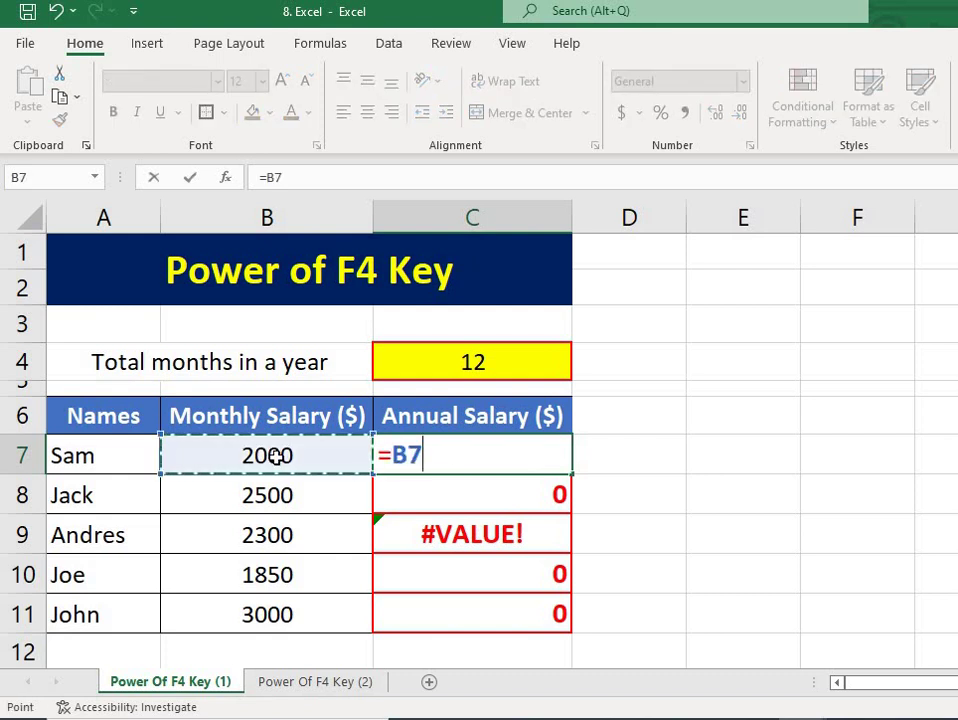
pyautogui.write('*')
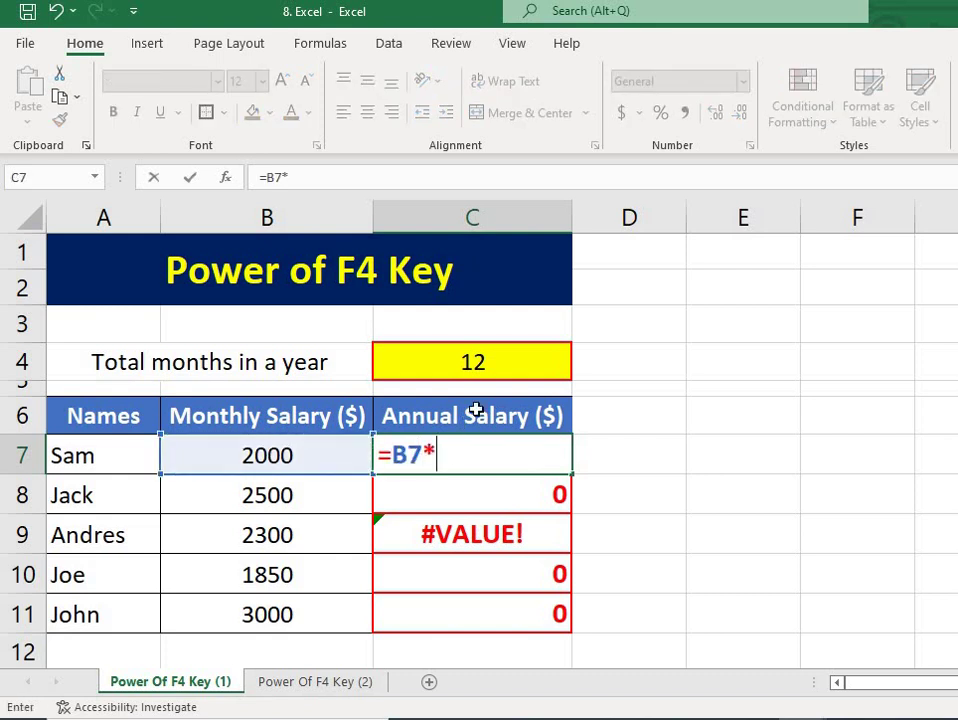
pyautogui.click(509, 366)
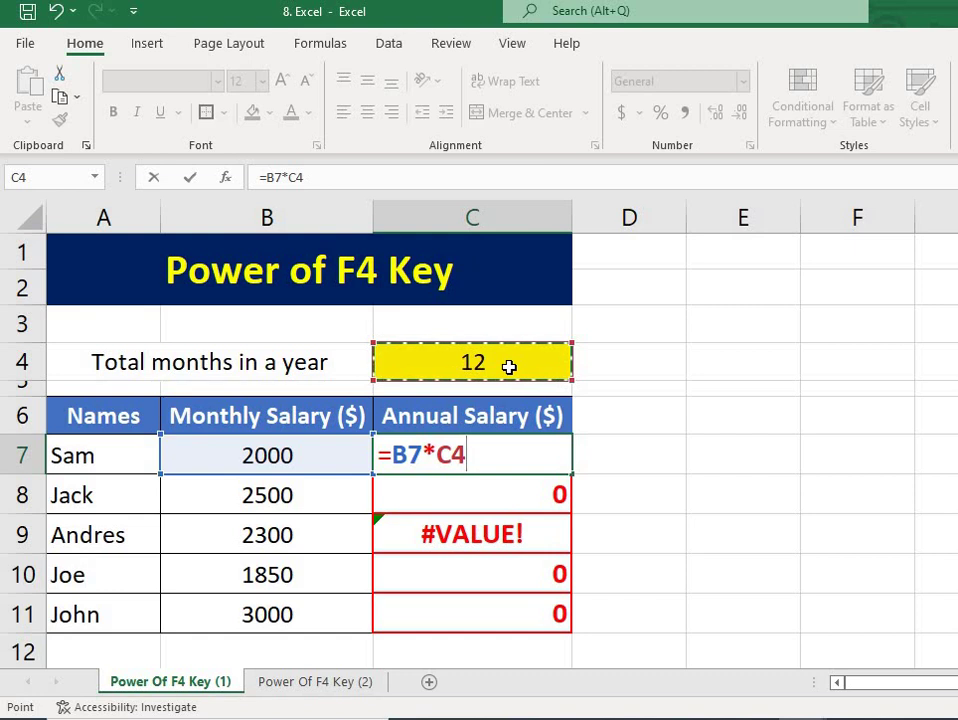
pyautogui.press('F4')
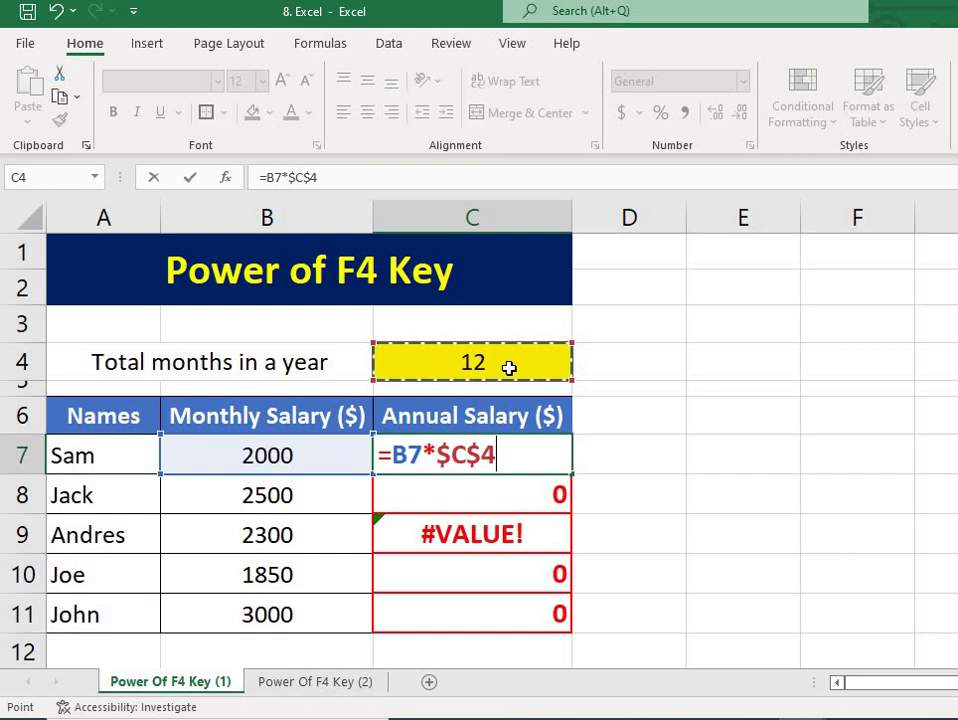
pyautogui.press('Return')
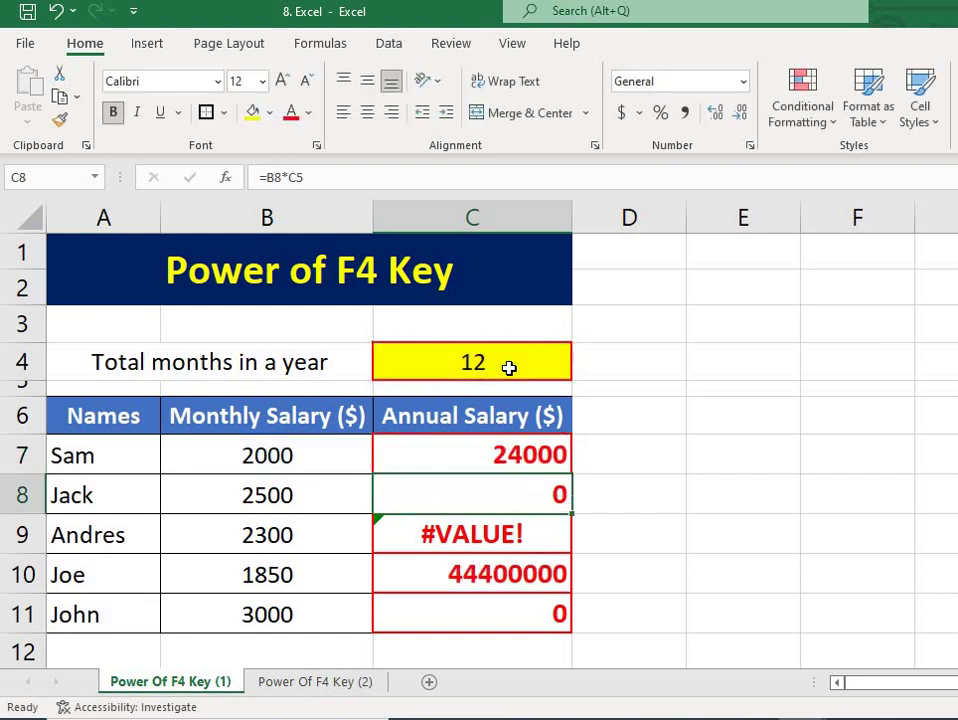
# Fill the absolute-reference formula from C7 down through C11
pyautogui.click(550, 470)
pyautogui.moveTo(572, 474); pyautogui.dragTo(573, 620)
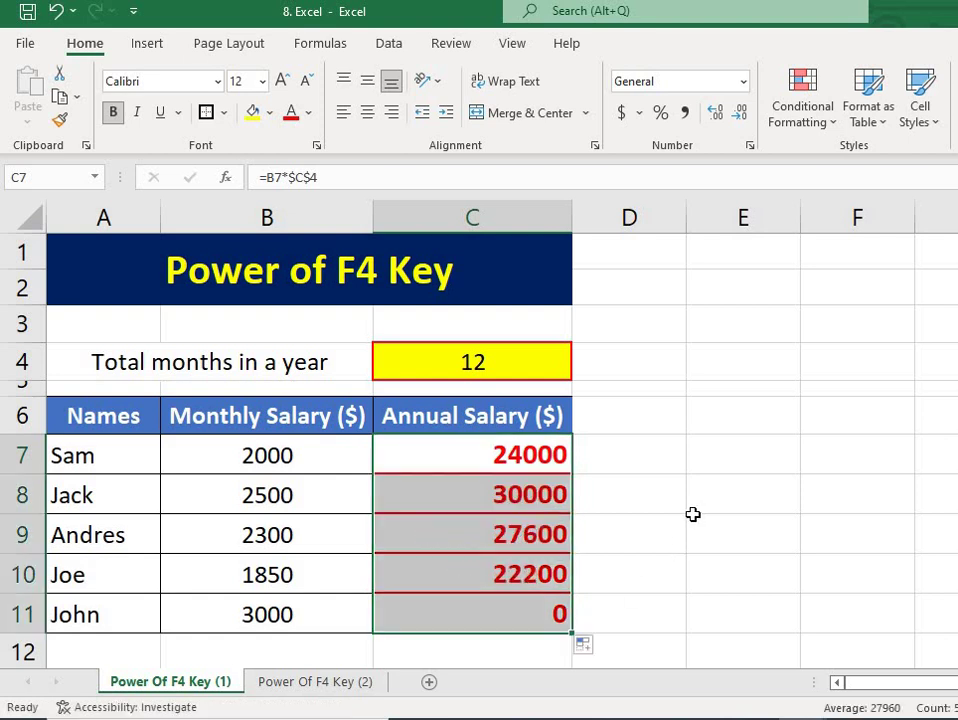
pyautogui.click(693, 518)
# Inspect the cell references in the last annual salary formula, in C11
pyautogui.click(477, 614)
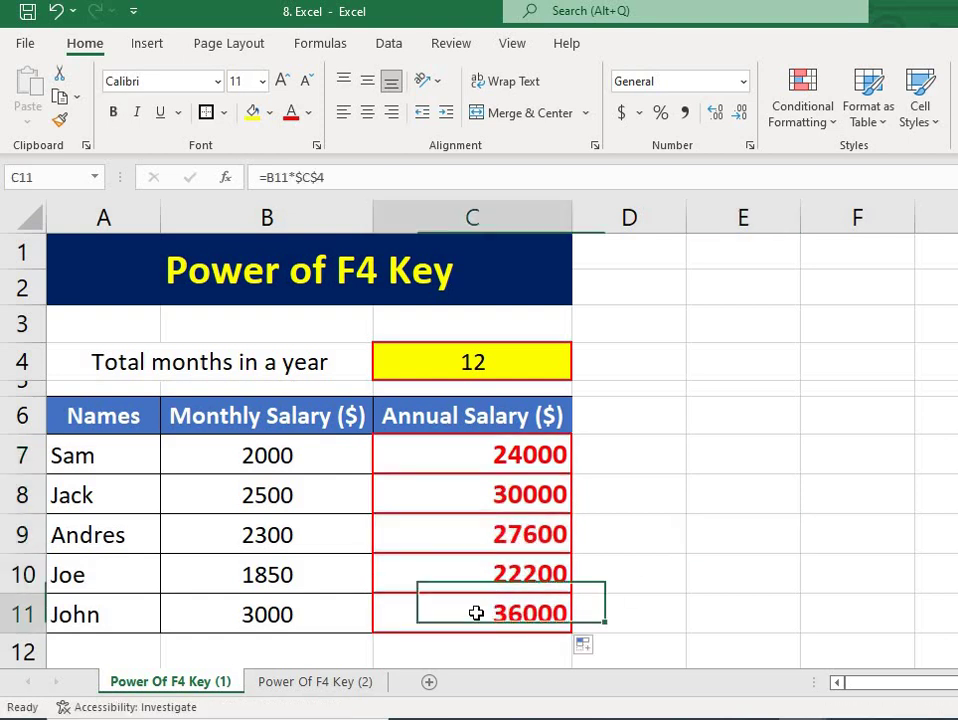
pyautogui.press('F2')
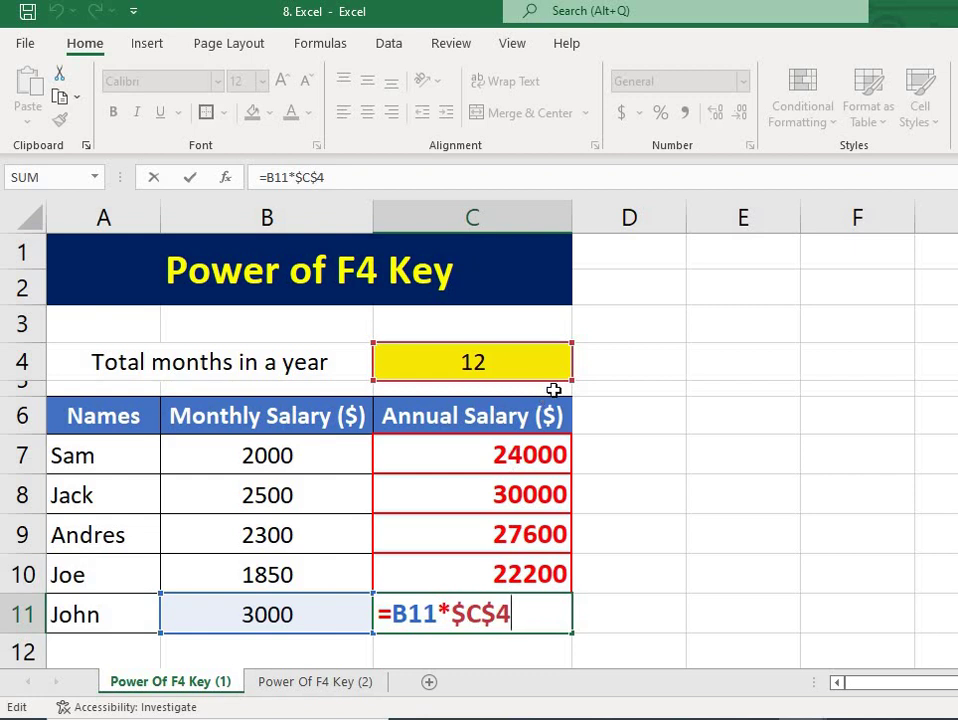
pyautogui.press('Return')
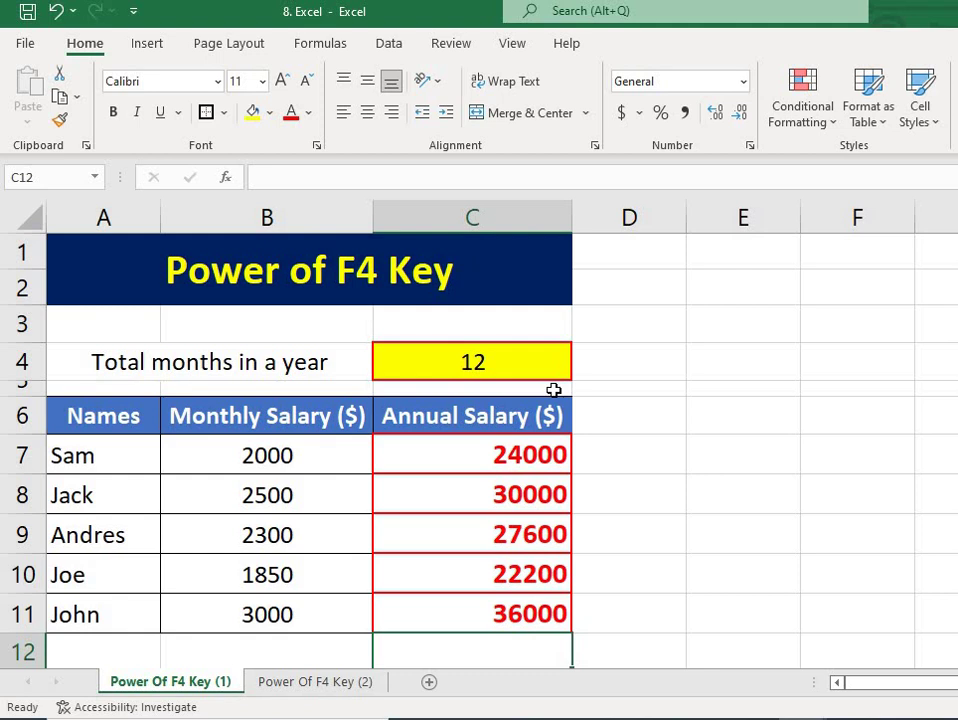
# Open the Power Of F4 Key (2) sheet and examine how the row and column headers pair up in the multiplication grid
pyautogui.click(330, 683)
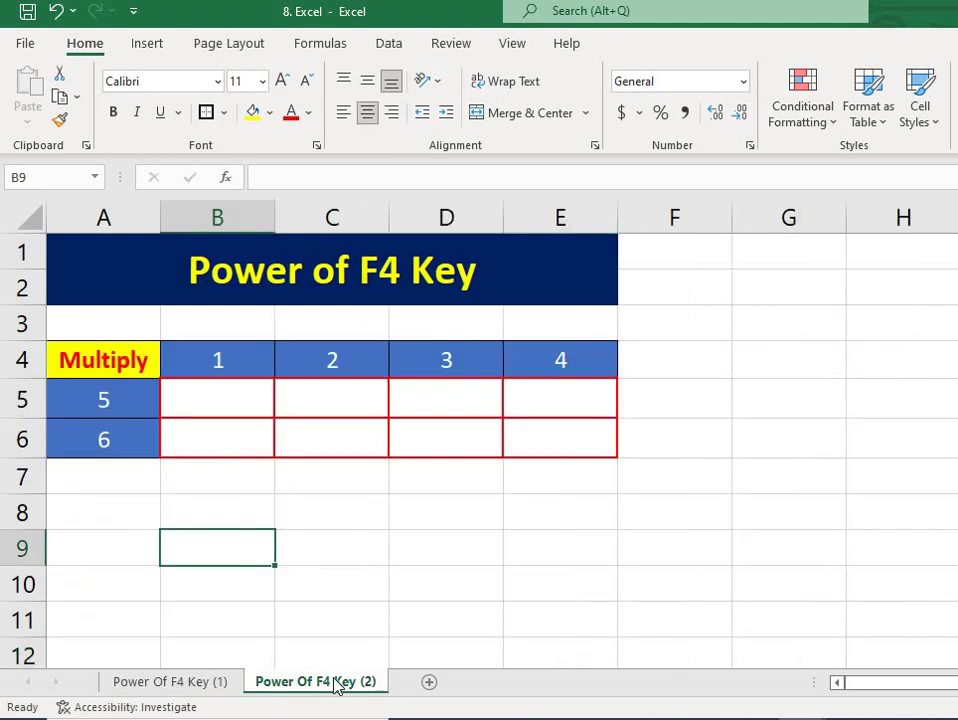
pyautogui.click(385, 597)
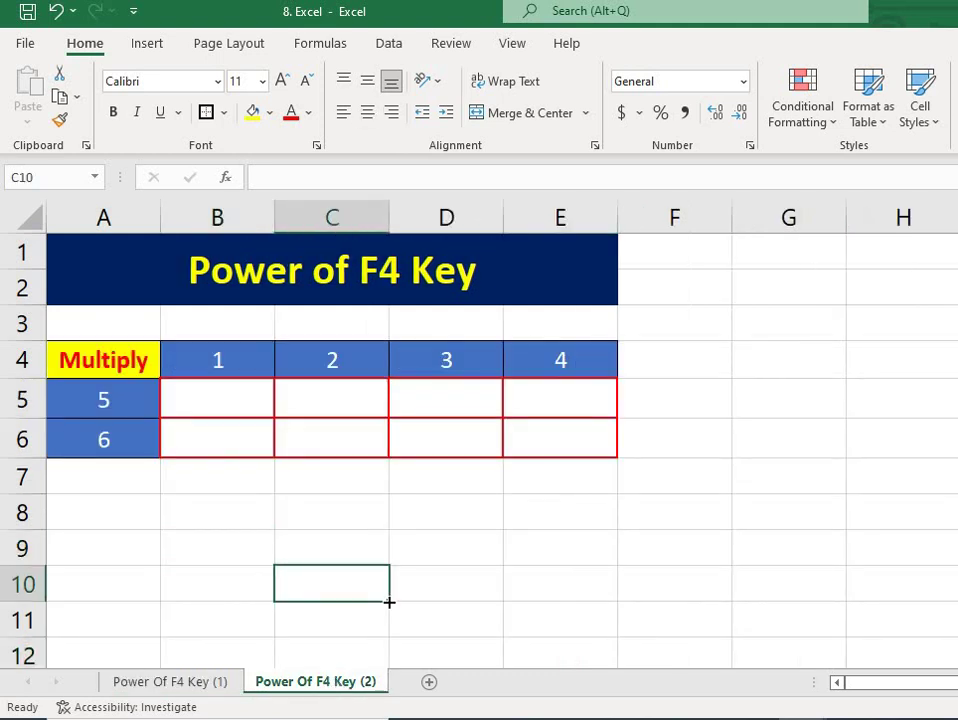
pyautogui.click(154, 398)
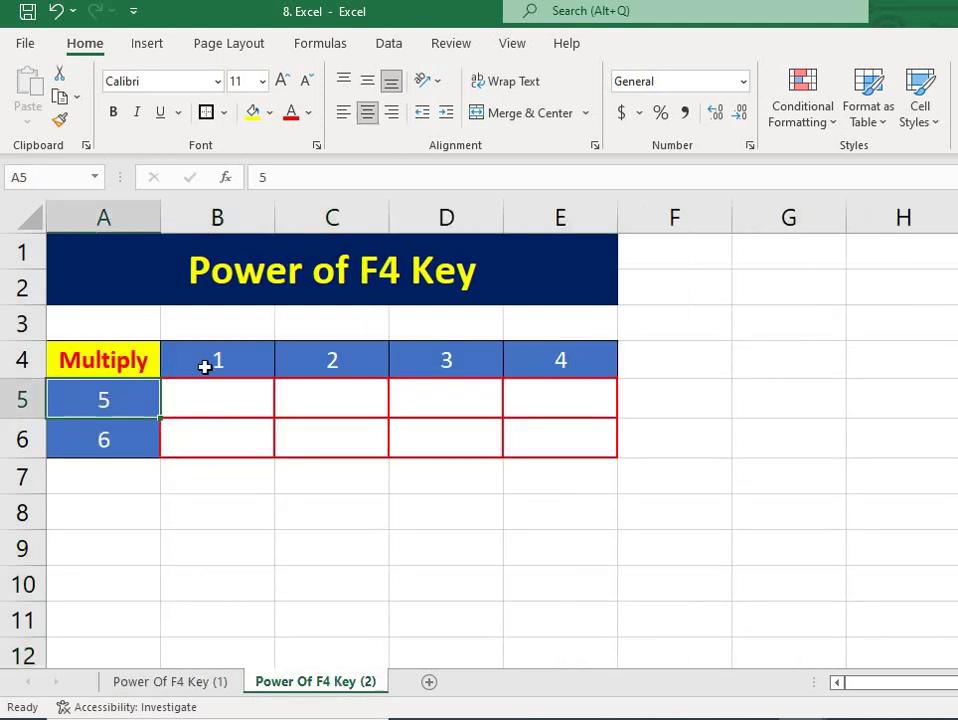
pyautogui.click(233, 393)
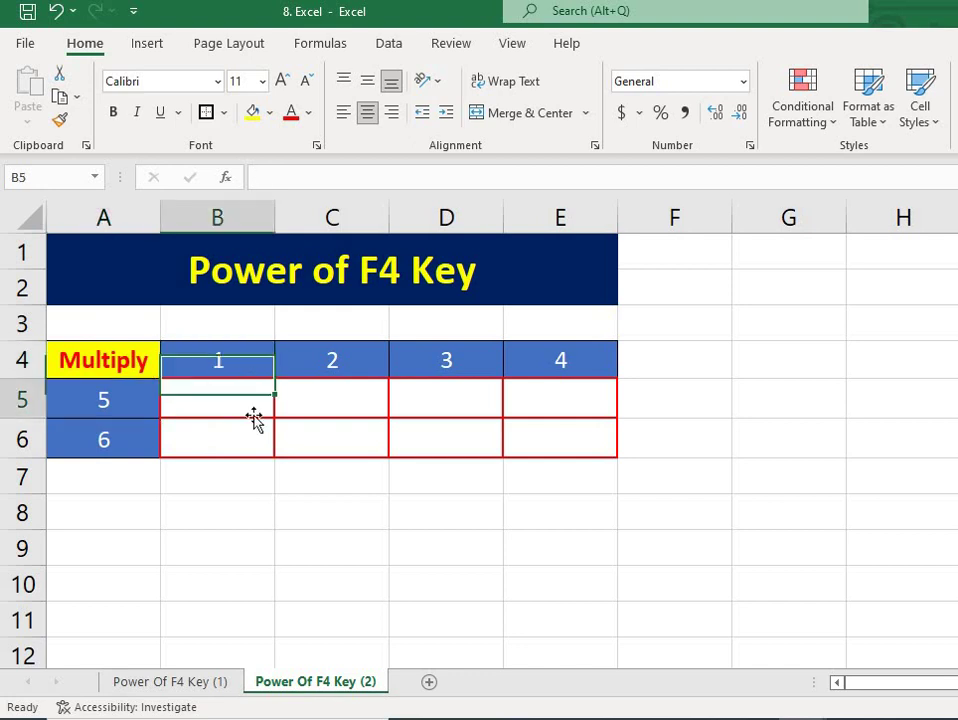
pyautogui.click(321, 402)
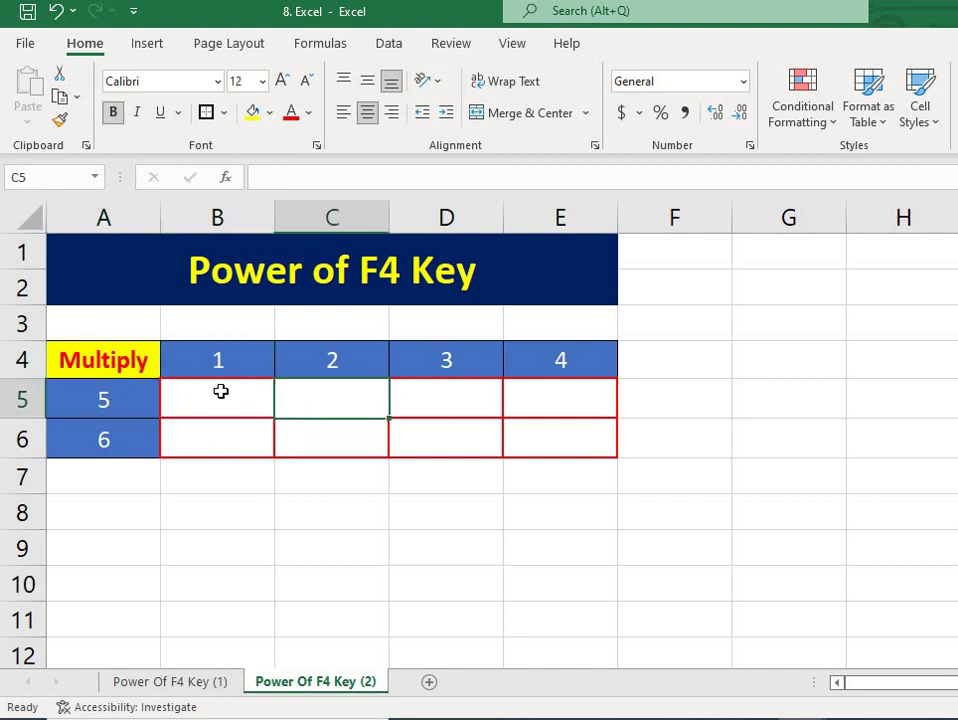
pyautogui.click(143, 397)
pyautogui.click(334, 370)
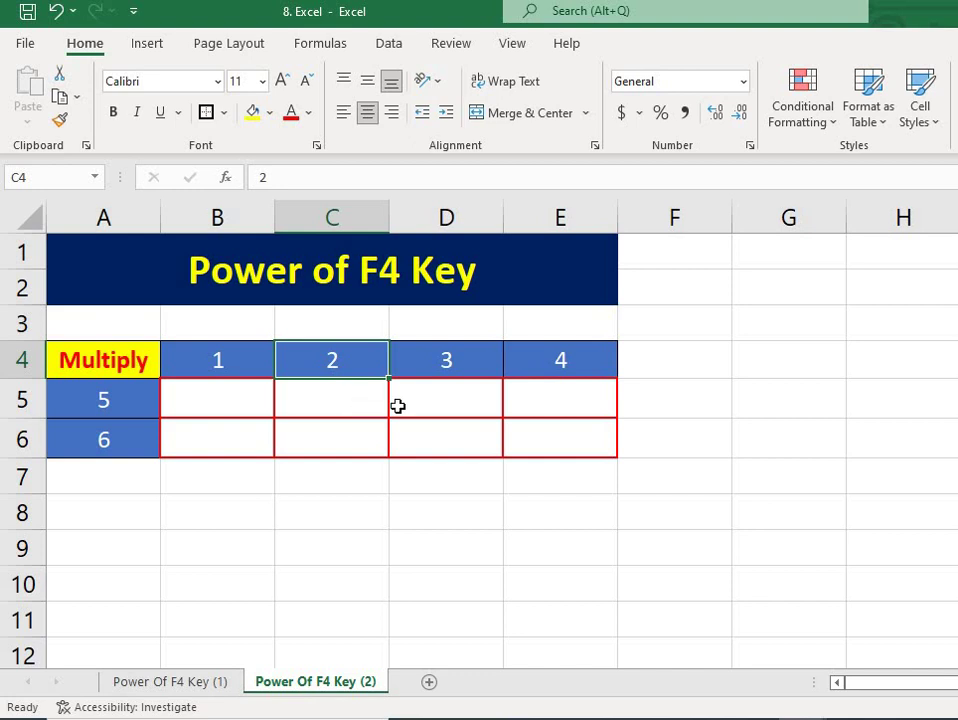
pyautogui.press('Down')
pyautogui.click(456, 404)
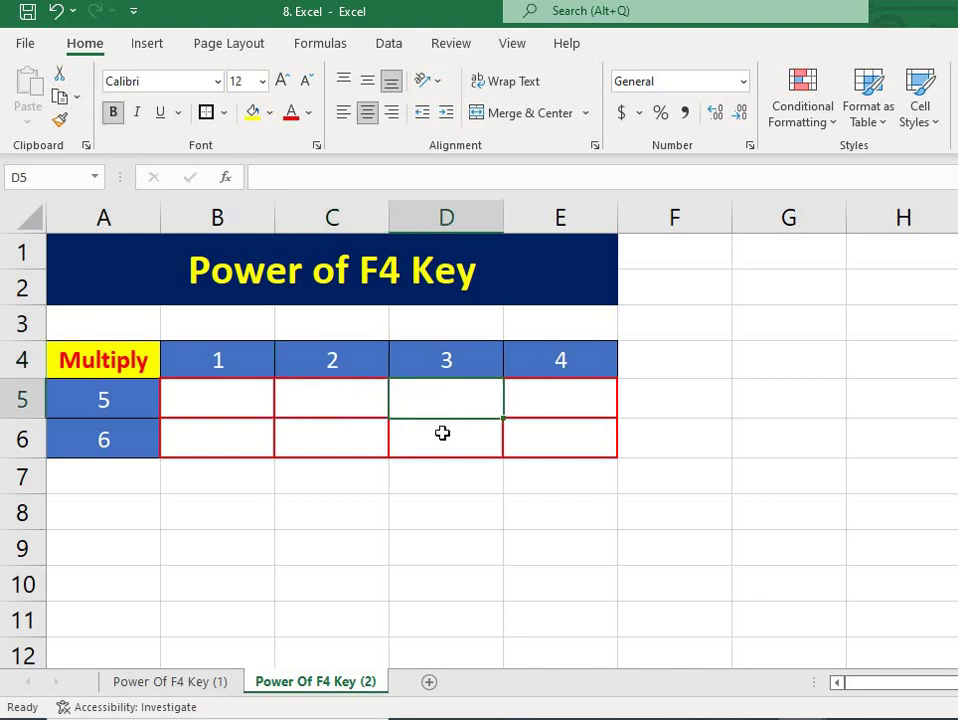
pyautogui.click(140, 440)
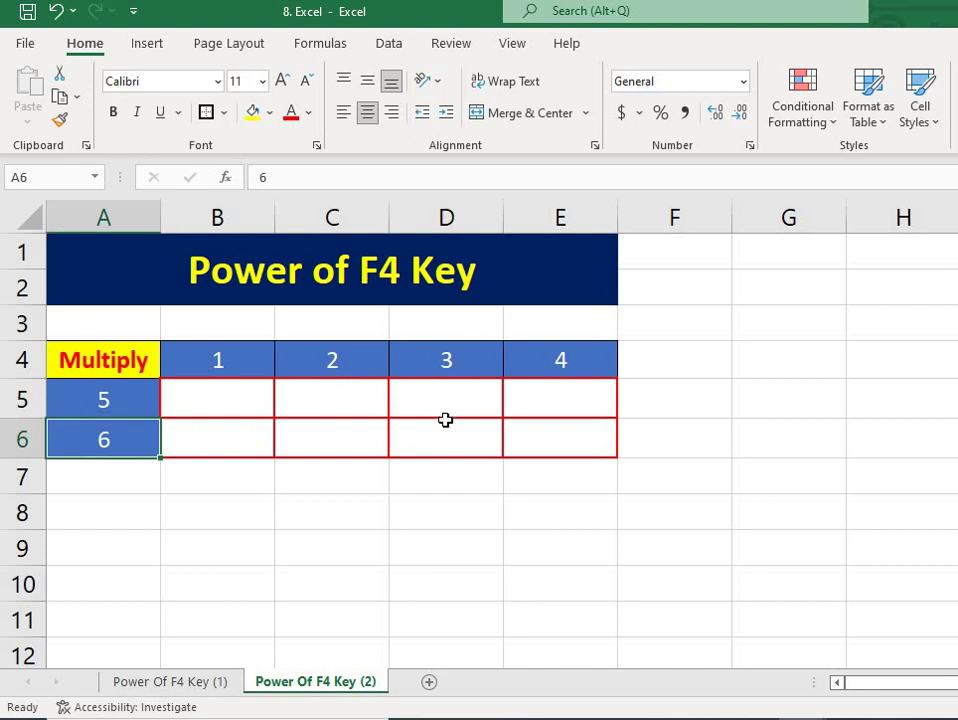
pyautogui.click(446, 366)
pyautogui.click(447, 436)
# Enter the formula =A5*B4 in B5 and fill it across row 5 through E5
pyautogui.click(260, 389)
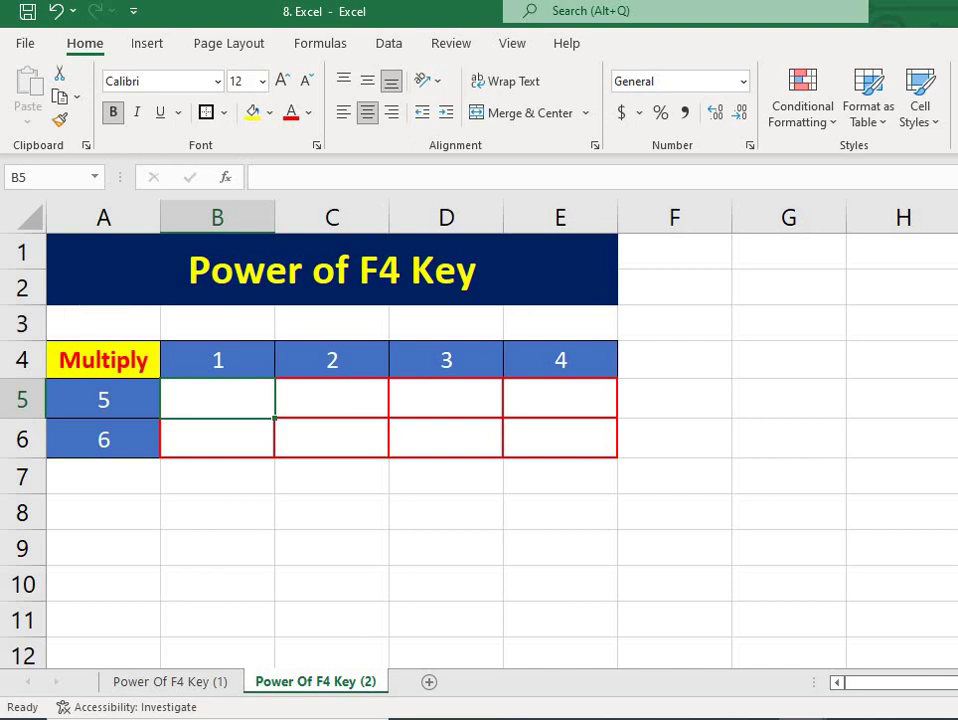
pyautogui.write('=')
pyautogui.click(130, 398)
pyautogui.write('*')
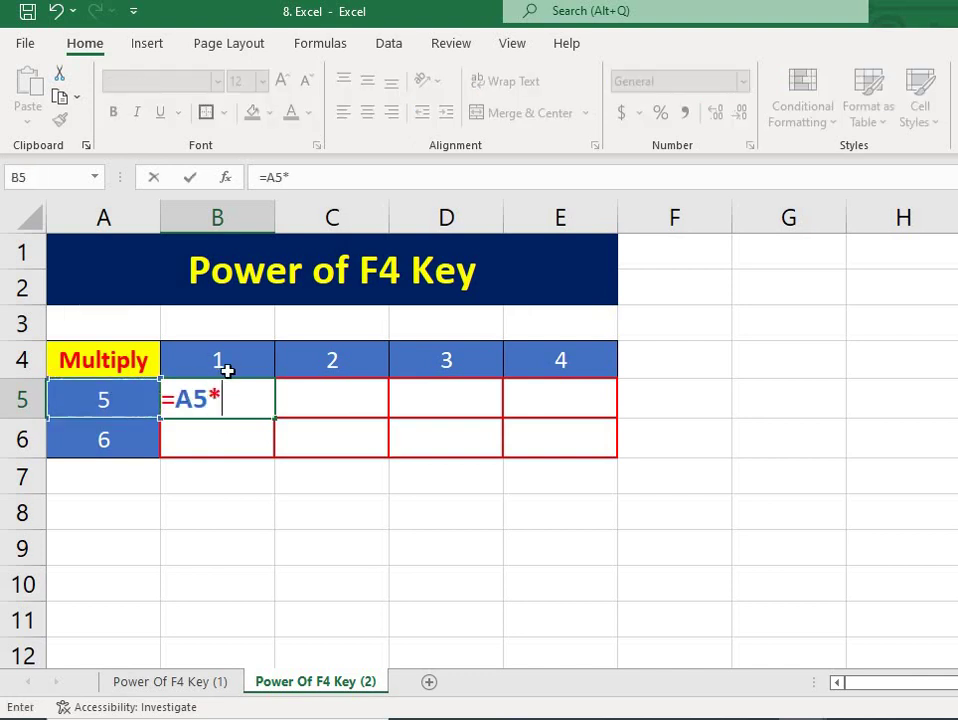
pyautogui.click(228, 367)
pyautogui.press('Return')
pyautogui.click(231, 397)
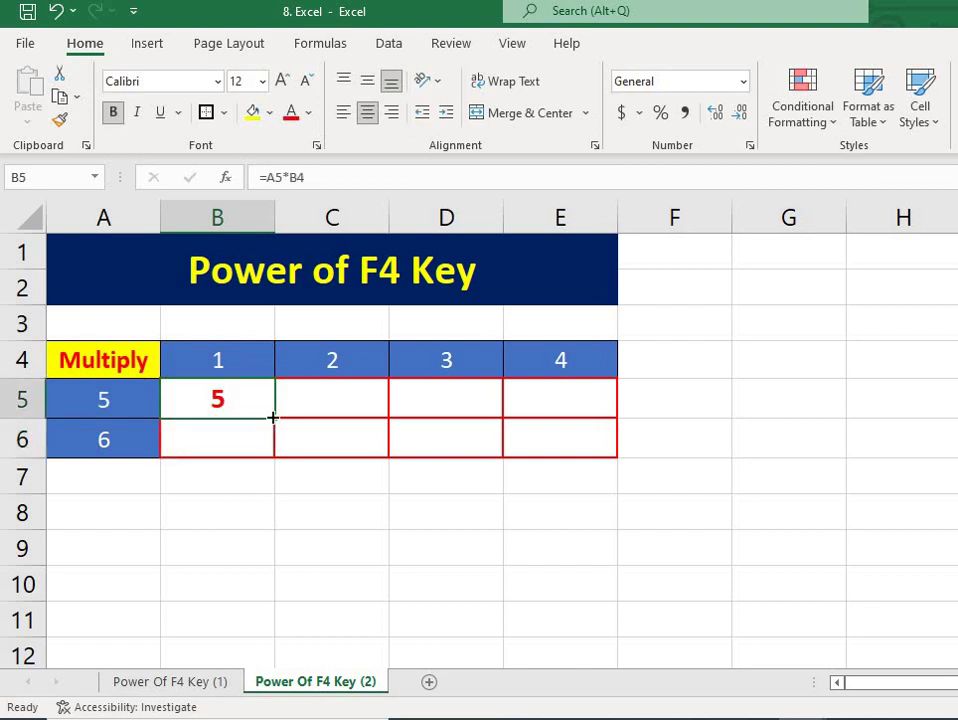
pyautogui.moveTo(272, 414); pyautogui.dragTo(600, 417)
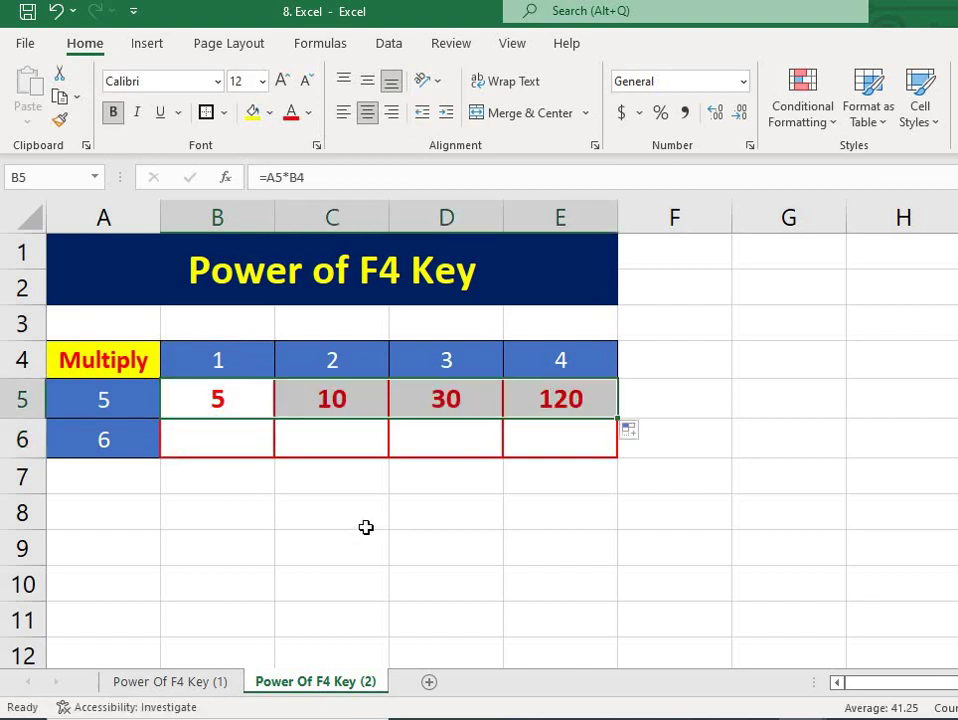
# Compare the row 5 results in D5 and E5 with the row header A5 and their column headers
pyautogui.click(335, 512)
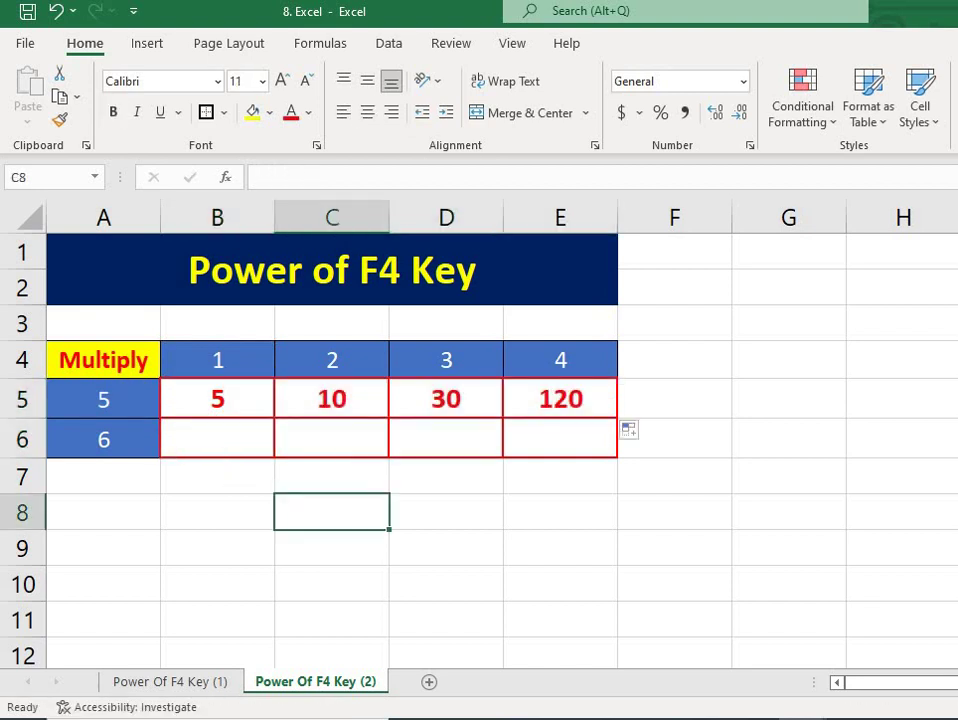
pyautogui.click(103, 399)
pyautogui.click(453, 364)
pyautogui.click(456, 397)
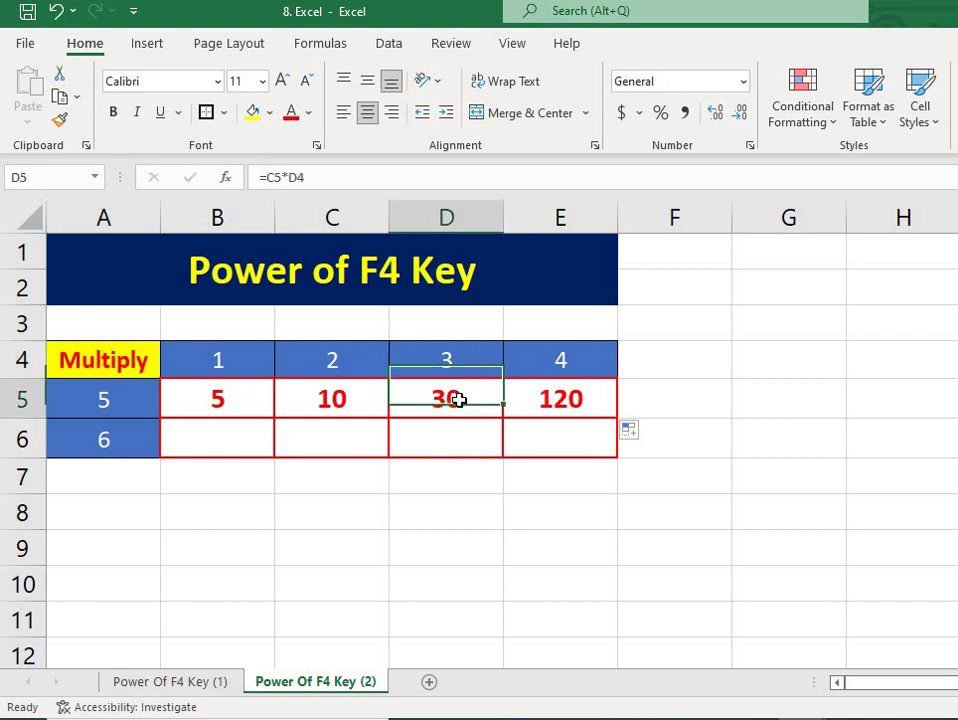
pyautogui.click(100, 403)
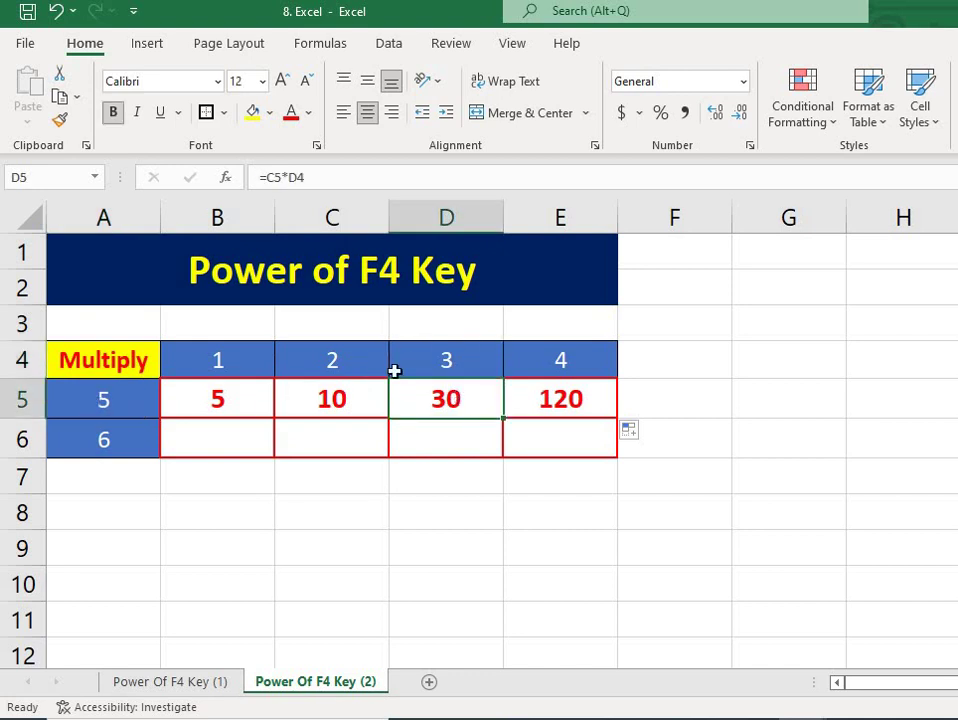
pyautogui.click(542, 356)
pyautogui.click(565, 399)
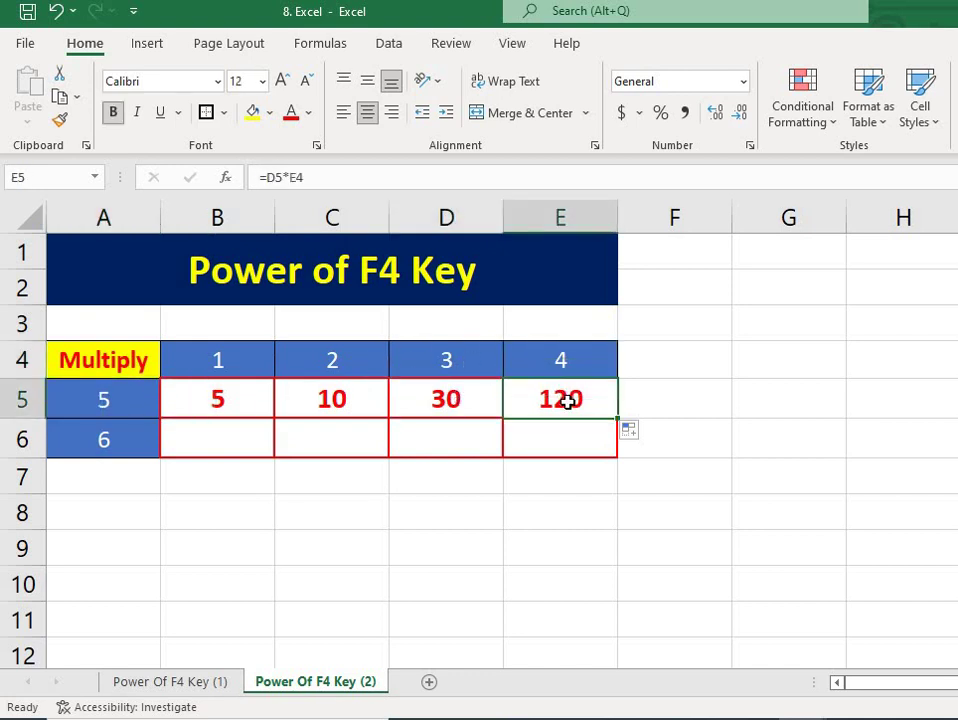
# Inspect which cells the copied formula in D5 references
pyautogui.click(440, 401)
pyautogui.doubleClick(440, 401)
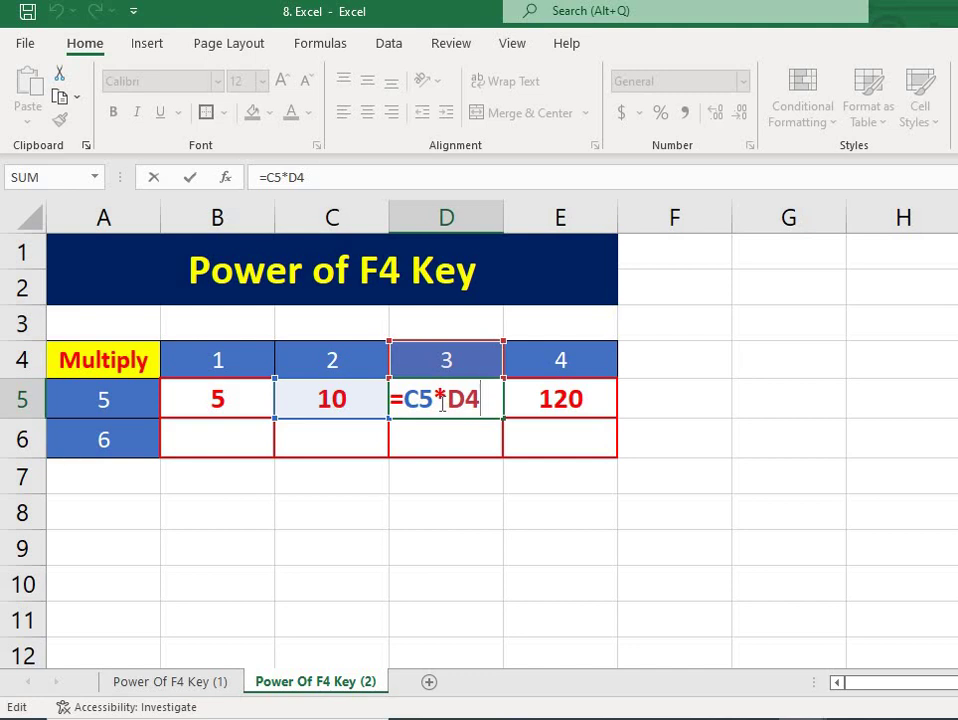
pyautogui.click(276, 496)
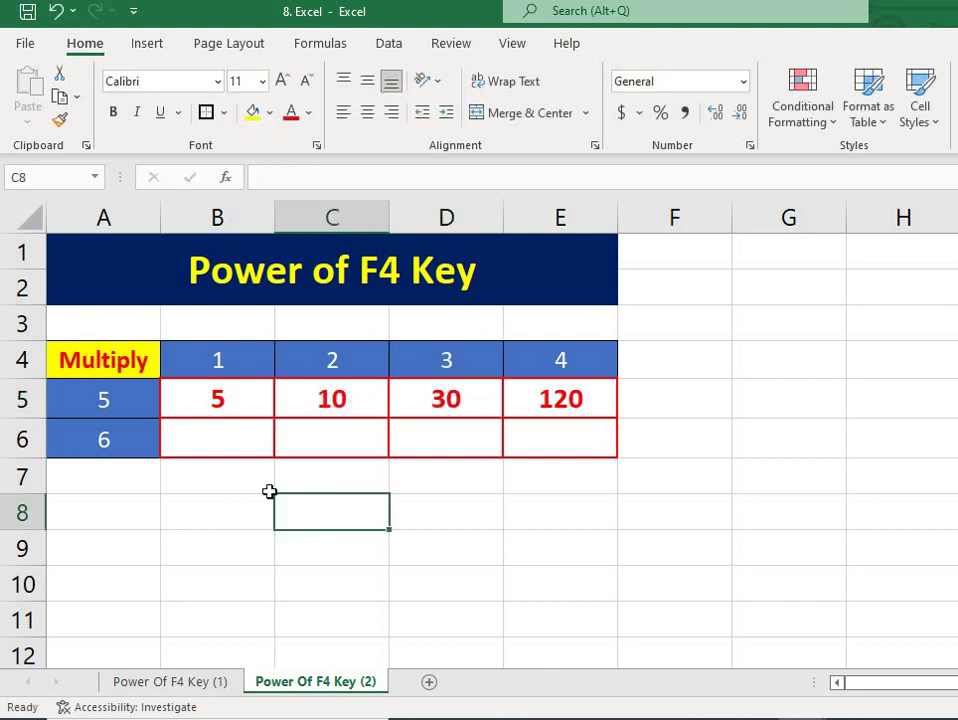
# Review the original formula in B5 together with its source cells A5 and B4
pyautogui.click(228, 402)
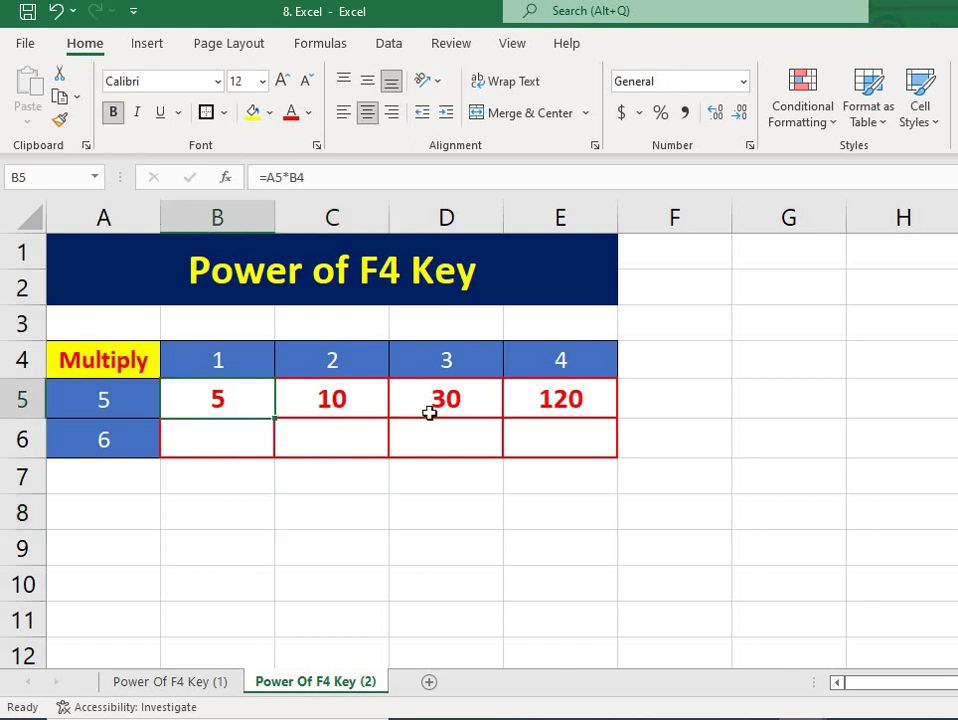
pyautogui.click(217, 512)
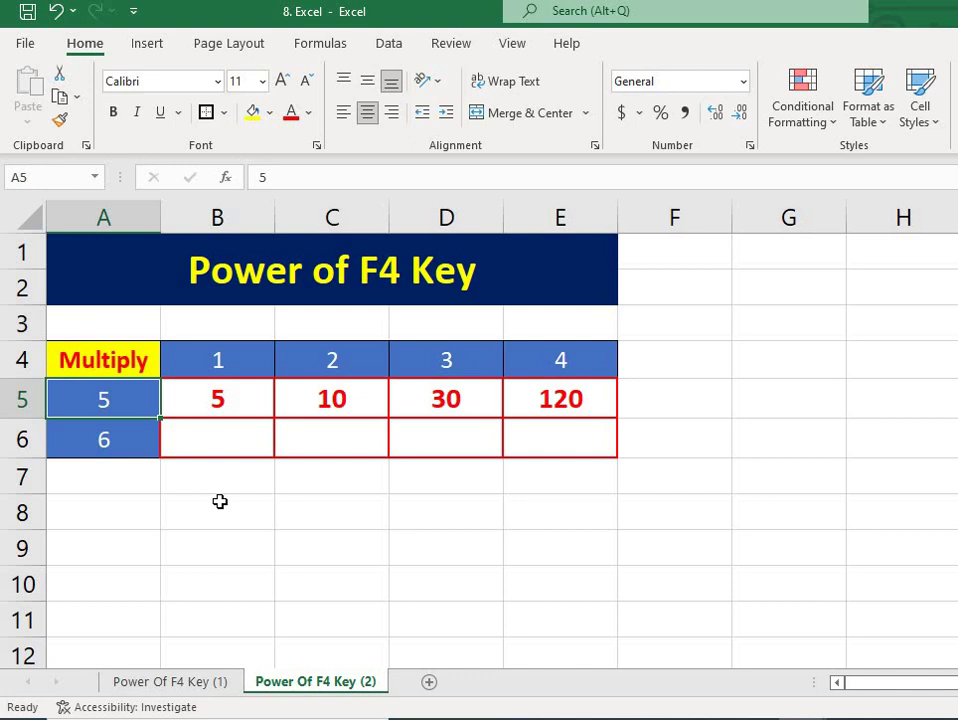
pyautogui.press('Right')
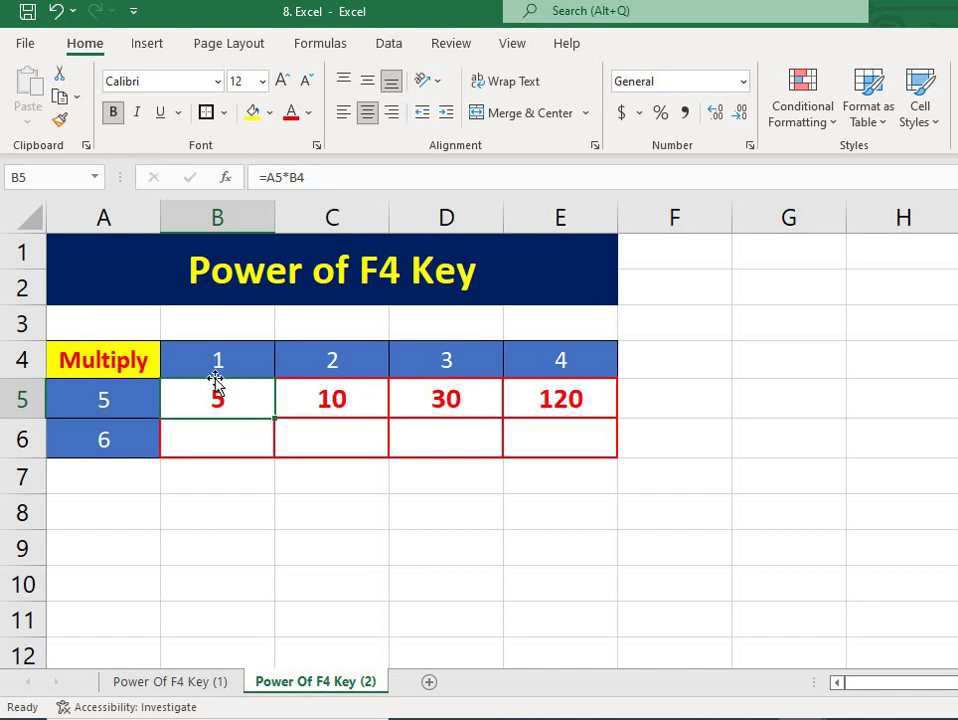
pyautogui.click(238, 364)
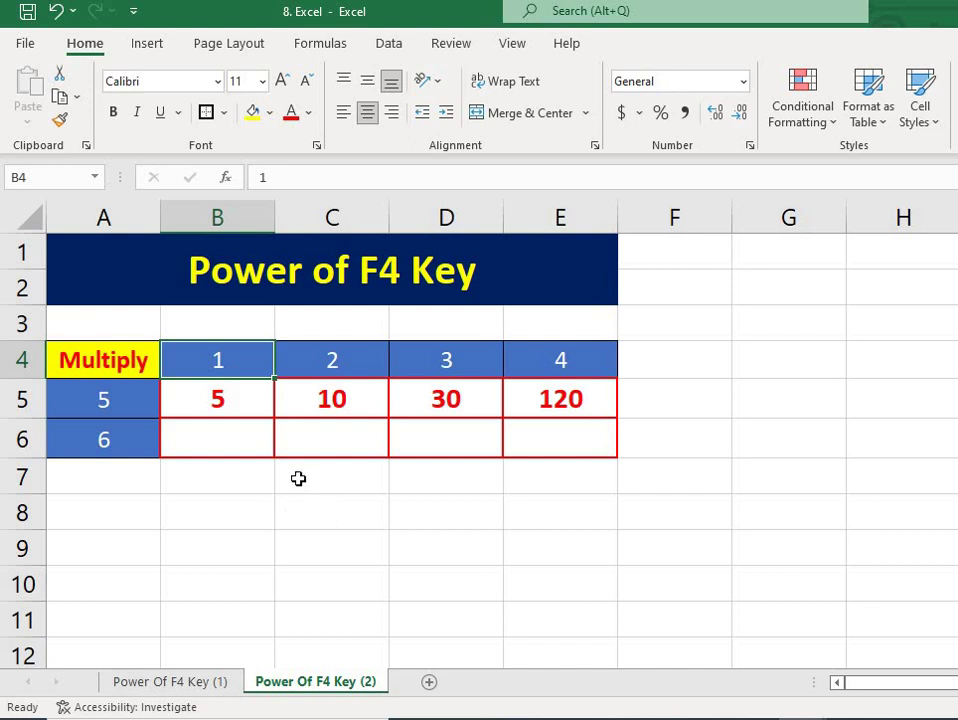
pyautogui.click(292, 510)
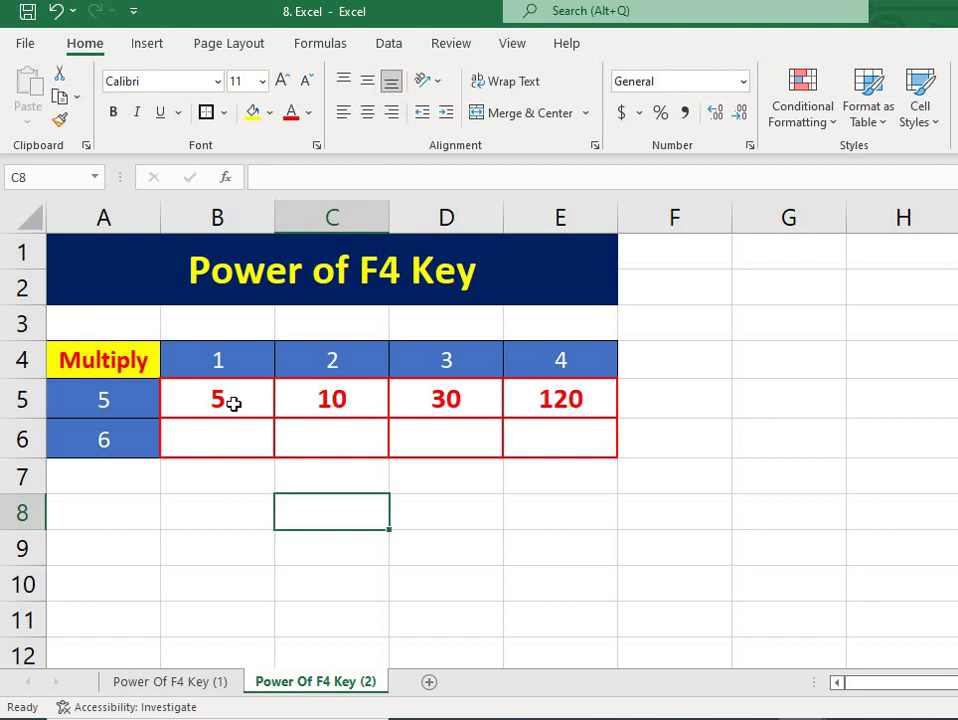
# Start a replacement formula in B5 with a reference to A5 that locks only the column, as =$A5
pyautogui.click(233, 403)
pyautogui.write('=')
pyautogui.press('Left')
pyautogui.press('Escape')
pyautogui.write('=')
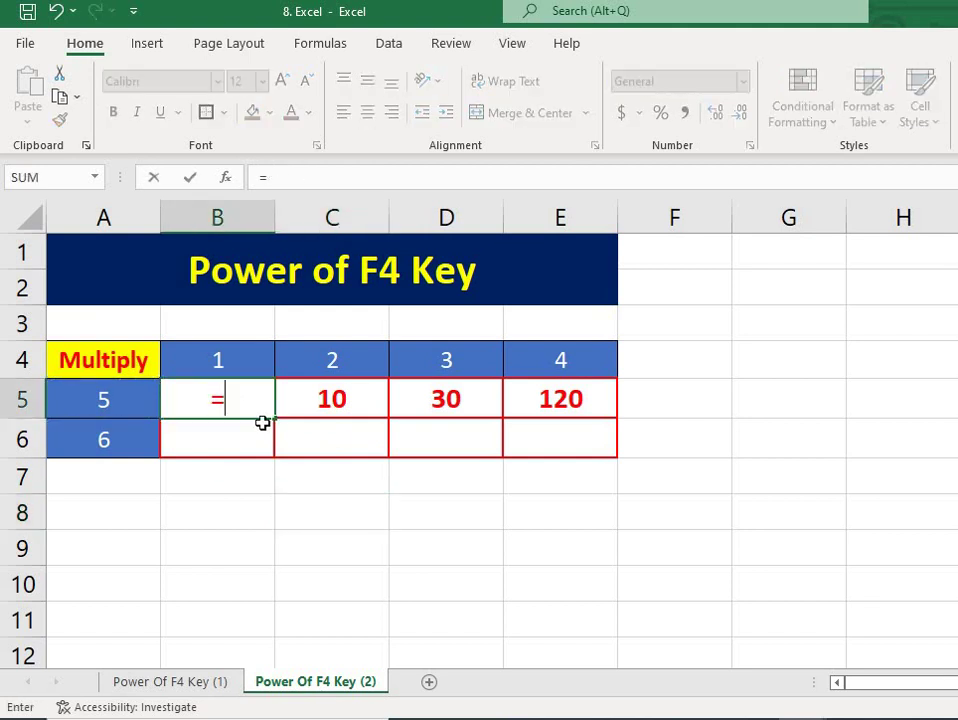
pyautogui.click(134, 400)
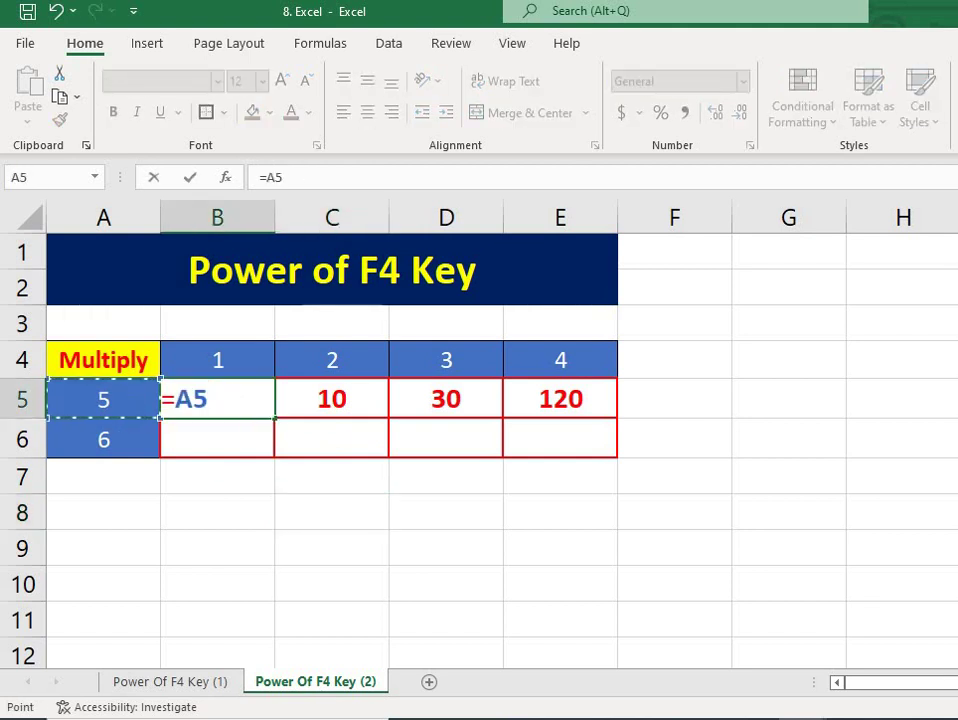
pyautogui.press('F4')
pyautogui.press('F4')
pyautogui.press('F4')
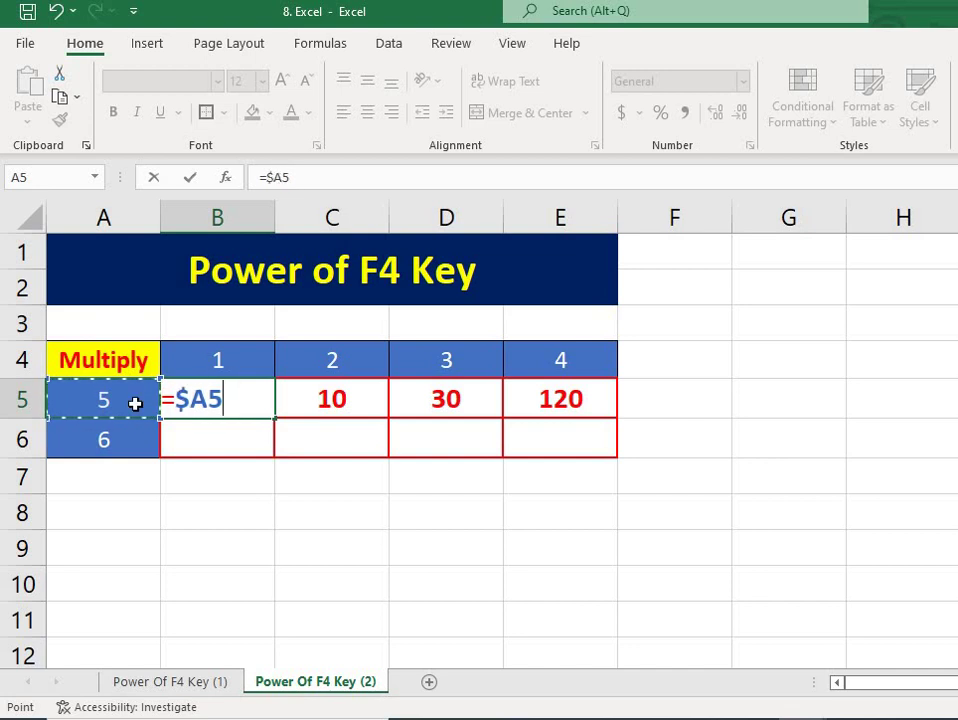
pyautogui.press('F4')
pyautogui.press('F4')
pyautogui.press('F4')
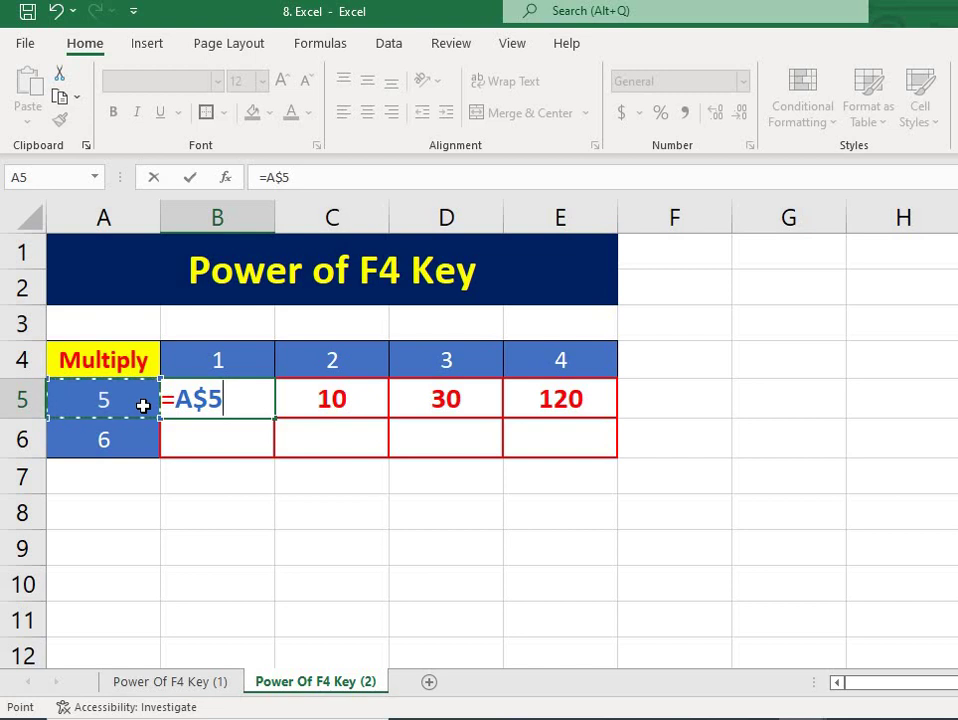
pyautogui.press('F4')
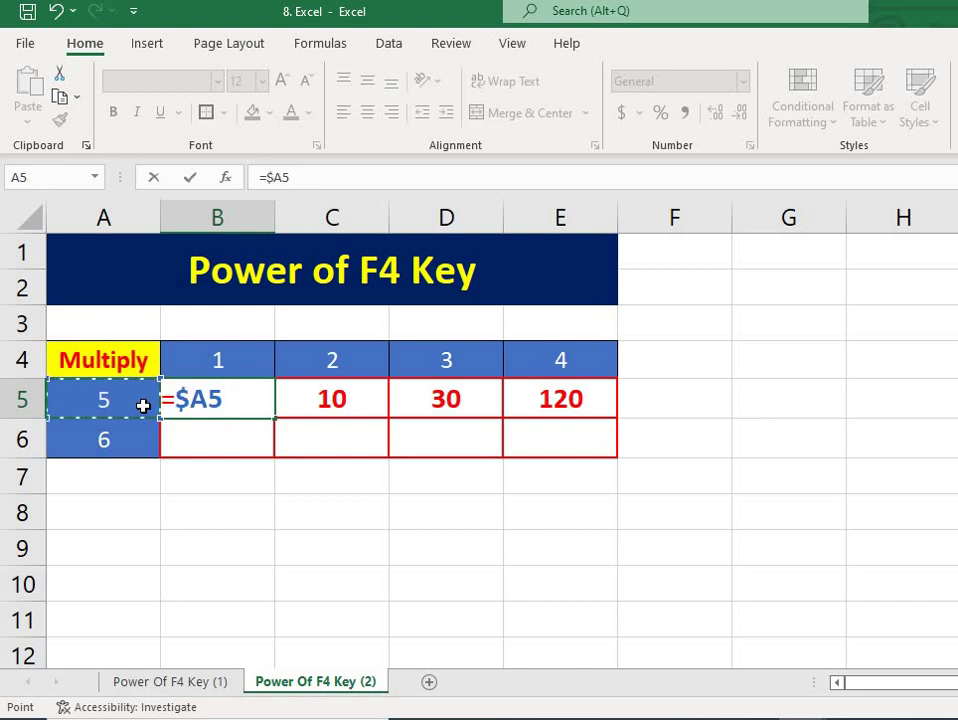
# Complete the B5 formula as =$A5*B$4 and fill it across the whole grid through E6
pyautogui.write('*')
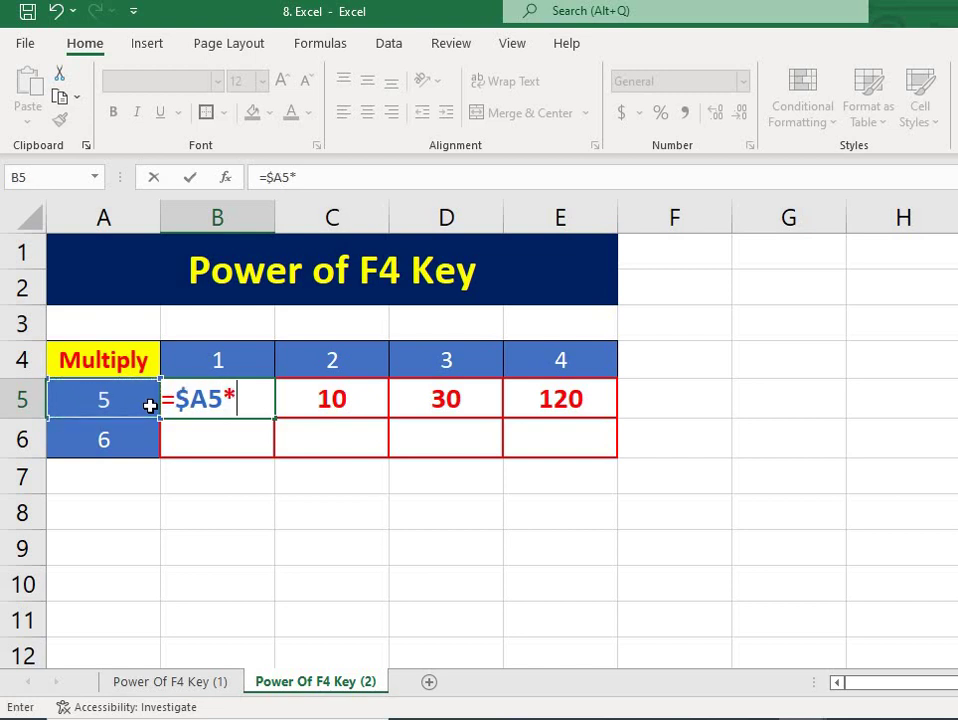
pyautogui.click(206, 361)
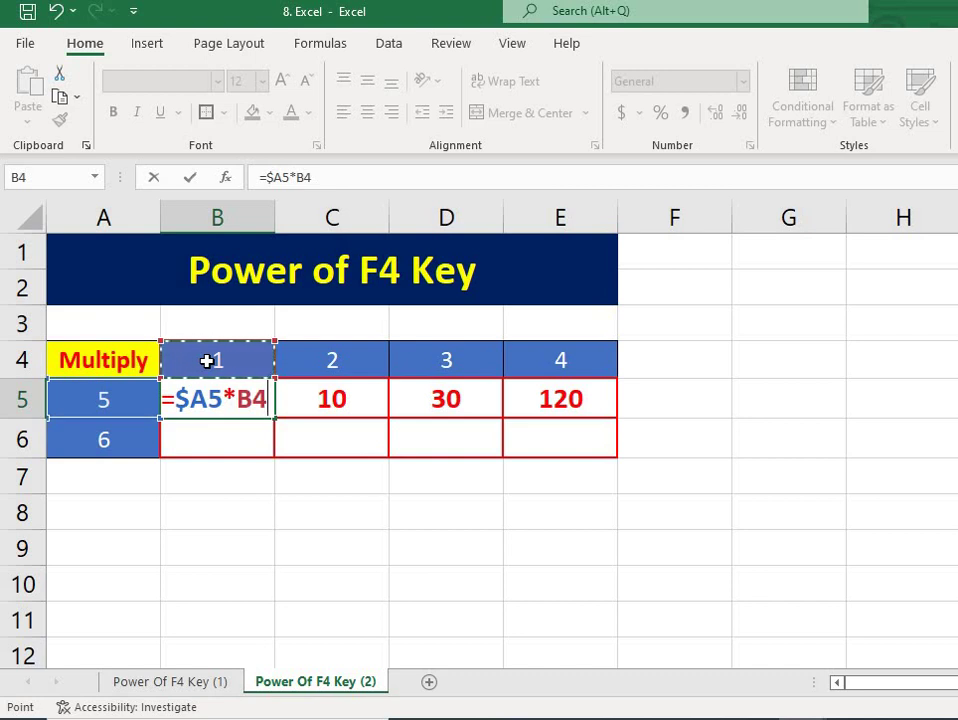
pyautogui.press('F4')
pyautogui.press('F4')
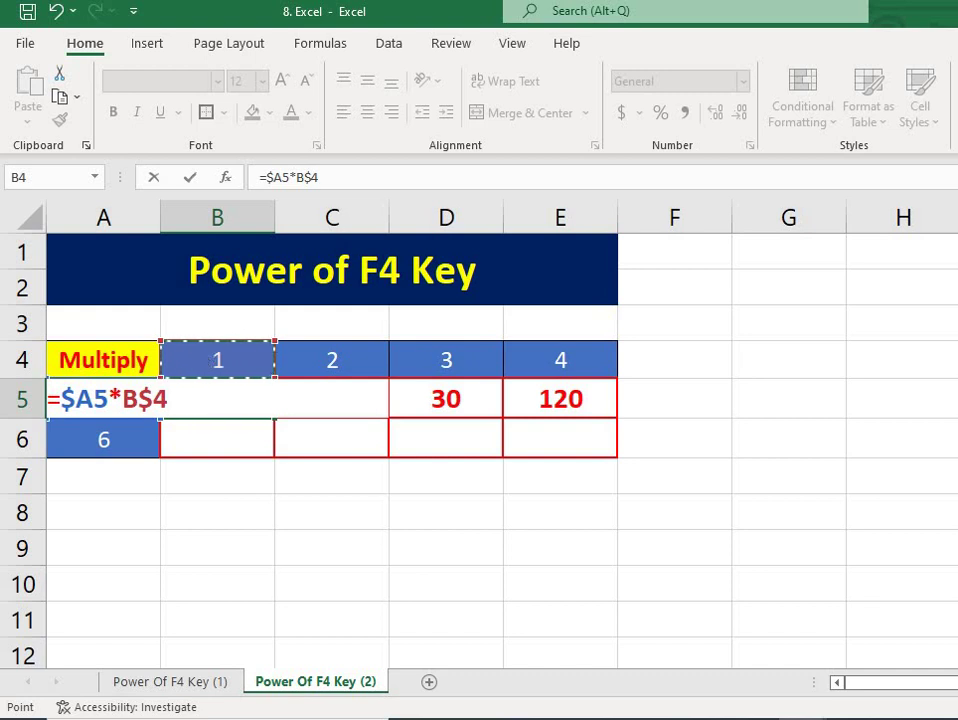
pyautogui.hotkey('ctrl', 'Return')
pyautogui.moveTo(274, 418); pyautogui.dragTo(620, 456)
pyautogui.click(672, 547)
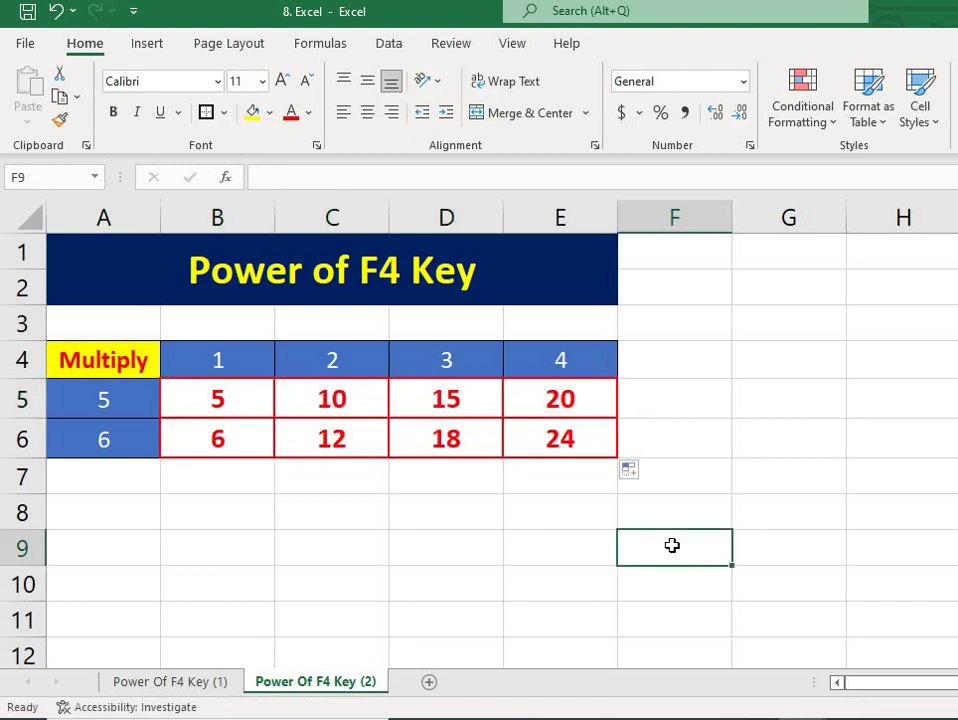
# Inspect the mixed cell references in the copied formula in D6
pyautogui.click(459, 444)
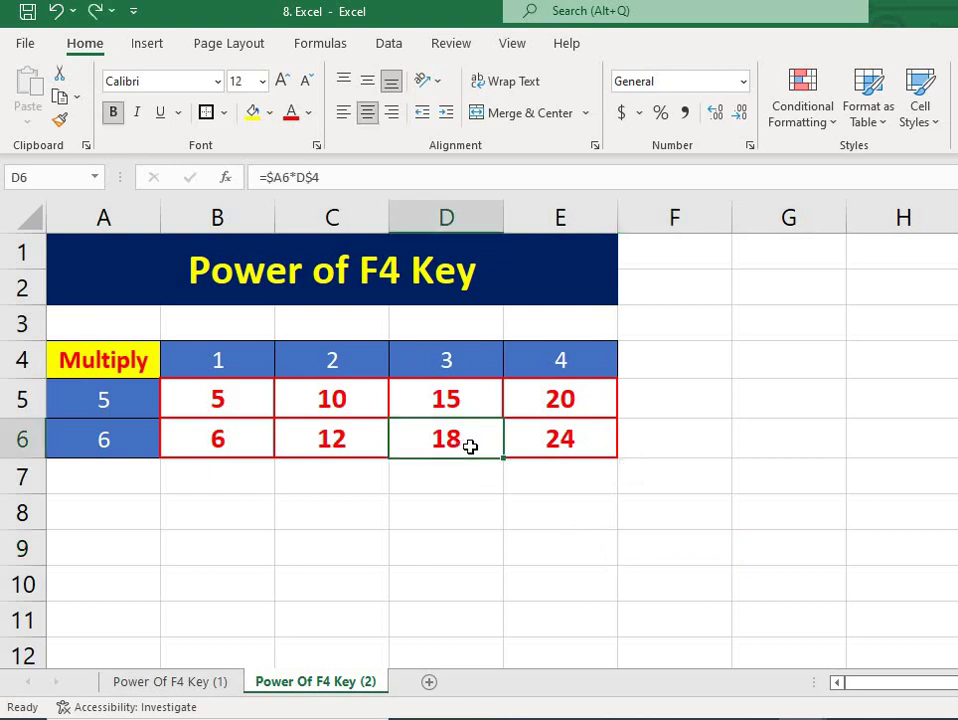
pyautogui.doubleClick(470, 447)
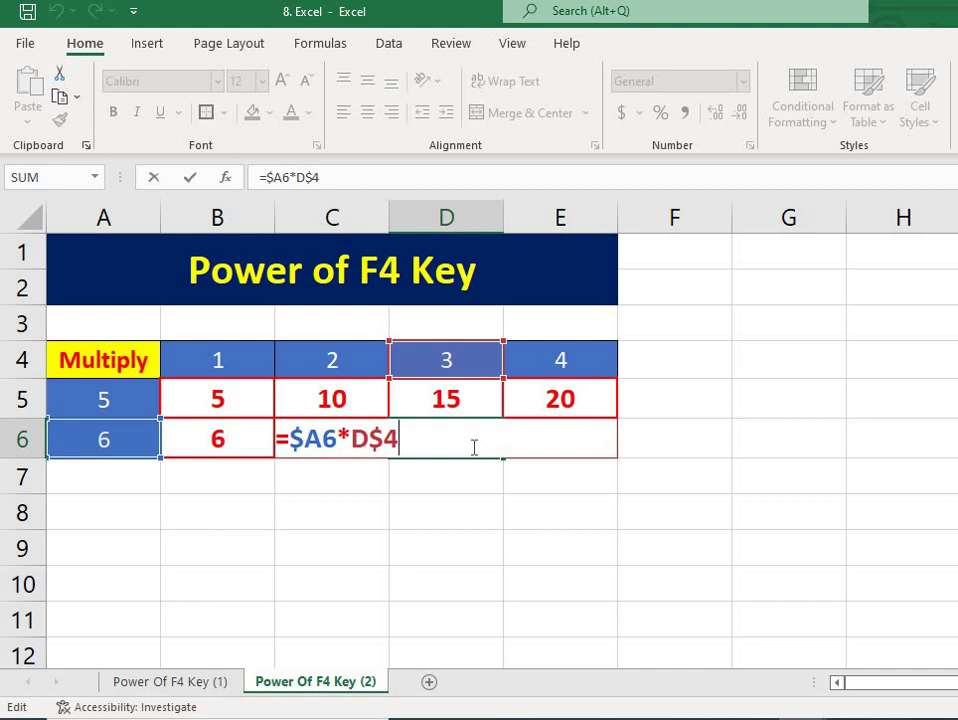
pyautogui.press('Return')
pyautogui.click(480, 556)
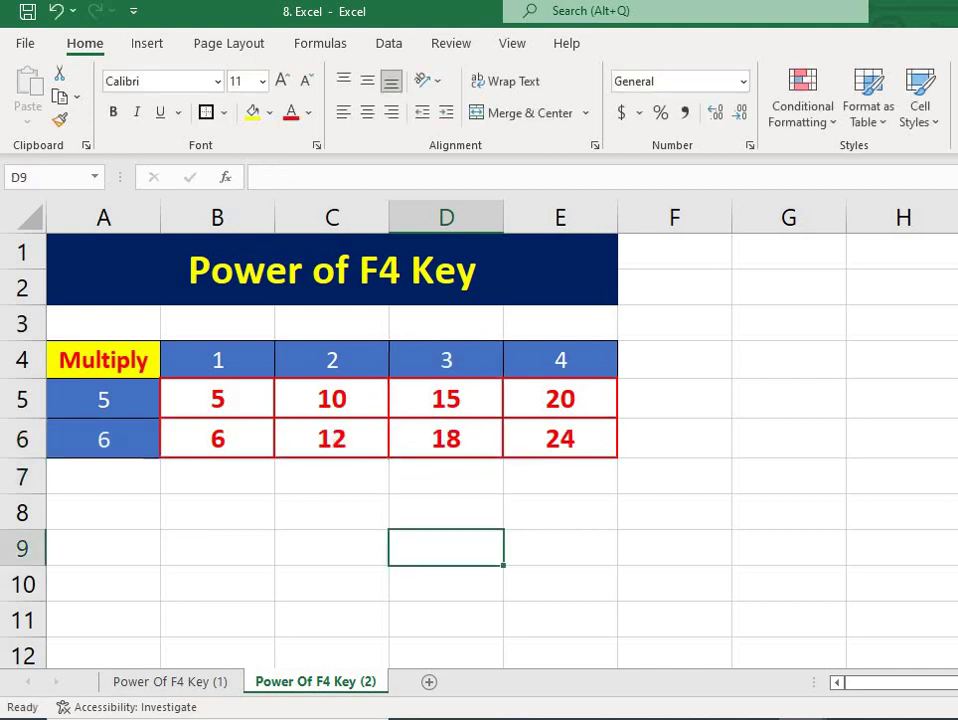